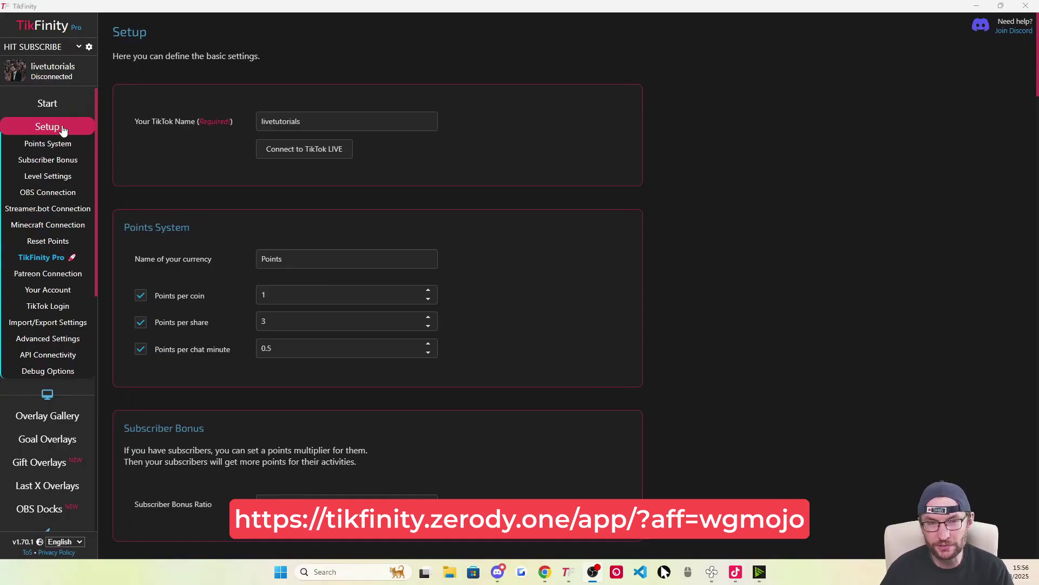
Review the TikTok name field and the TikTok Login section in the Setup settings
left_click(63, 129)
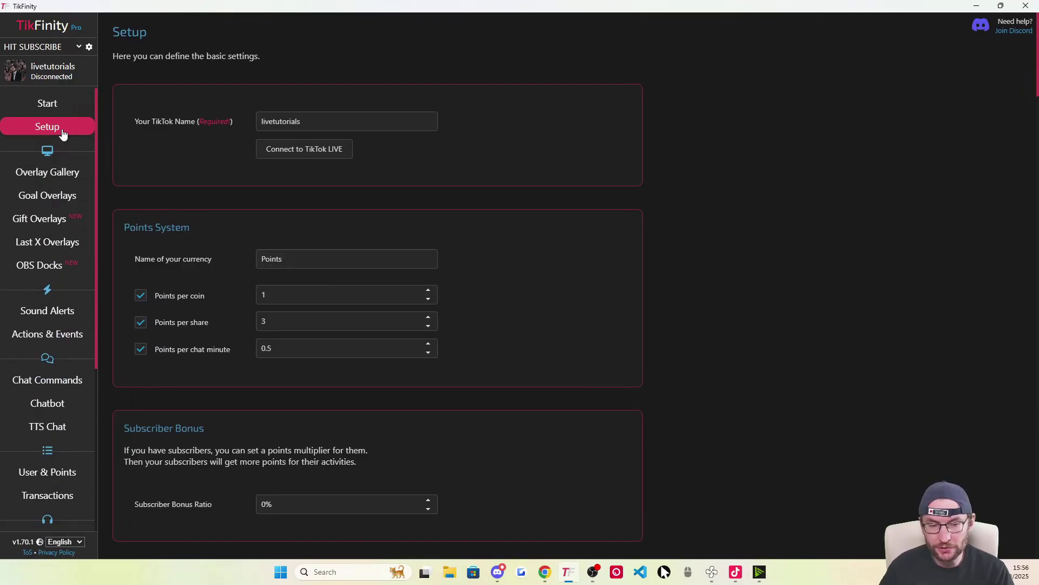
left_click_drag(301, 121, 243, 123)
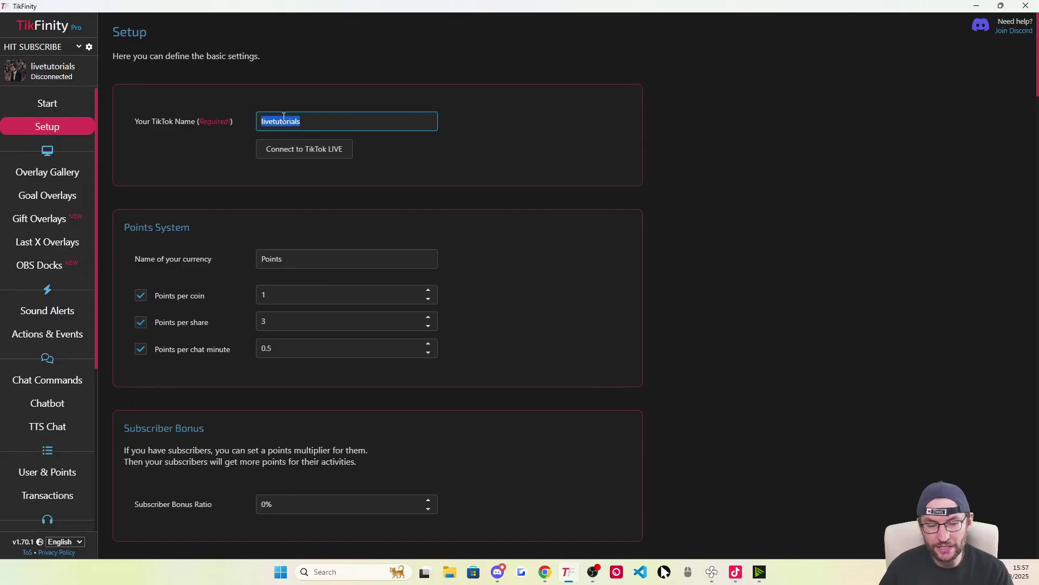
left_click(63, 130)
left_click(49, 307)
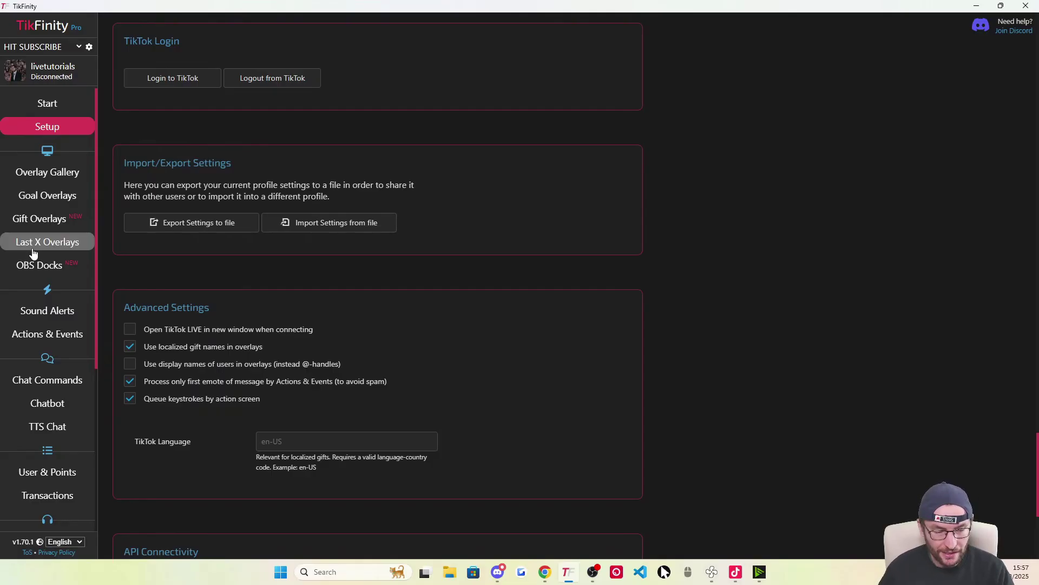
Open the TTS Chat settings and review the Allowed Users options
scroll(49, 244, "down", 3)
left_click(58, 268)
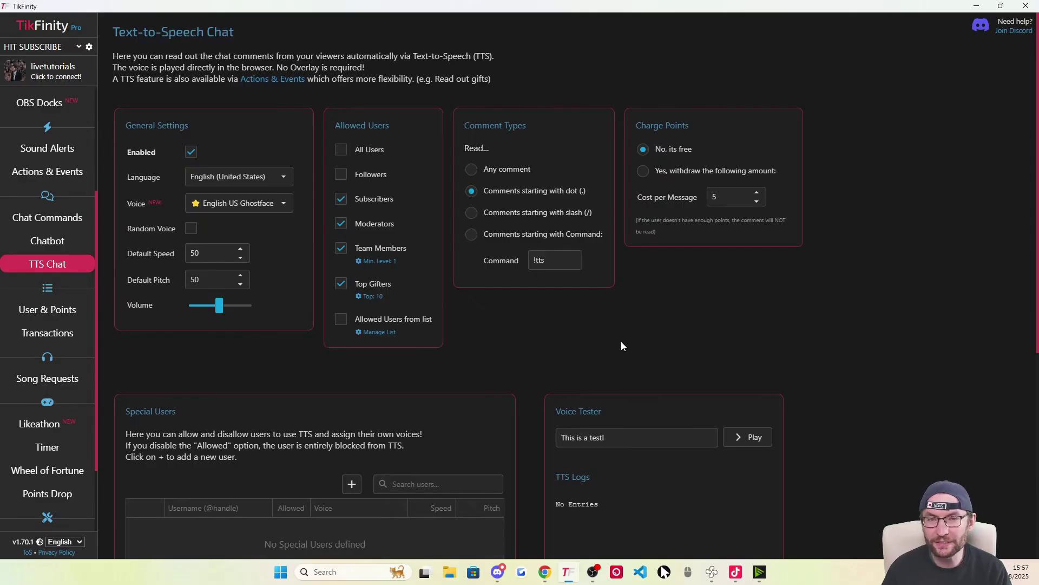
left_click_drag(332, 124, 483, 351)
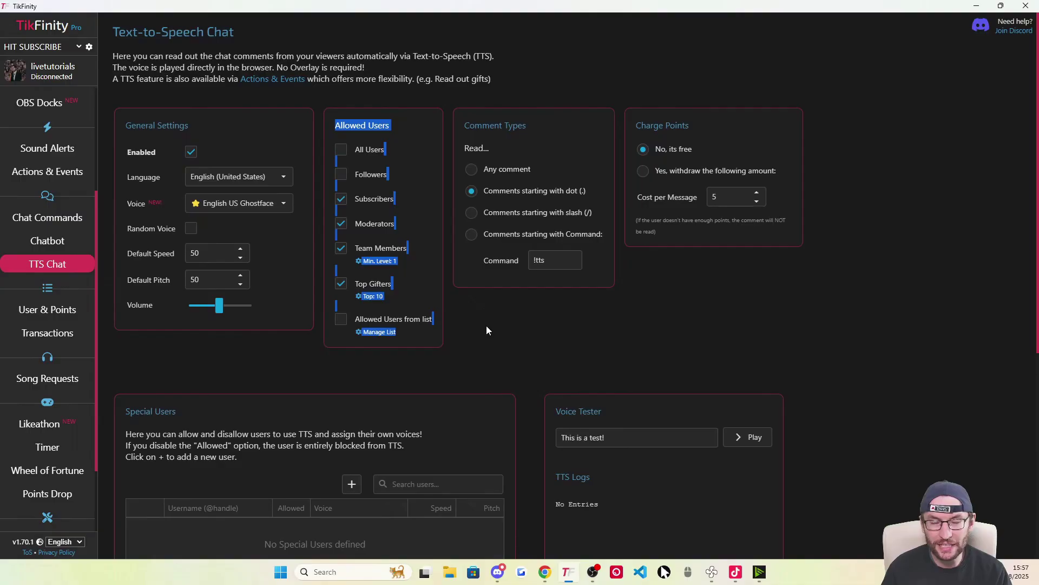
left_click(479, 332)
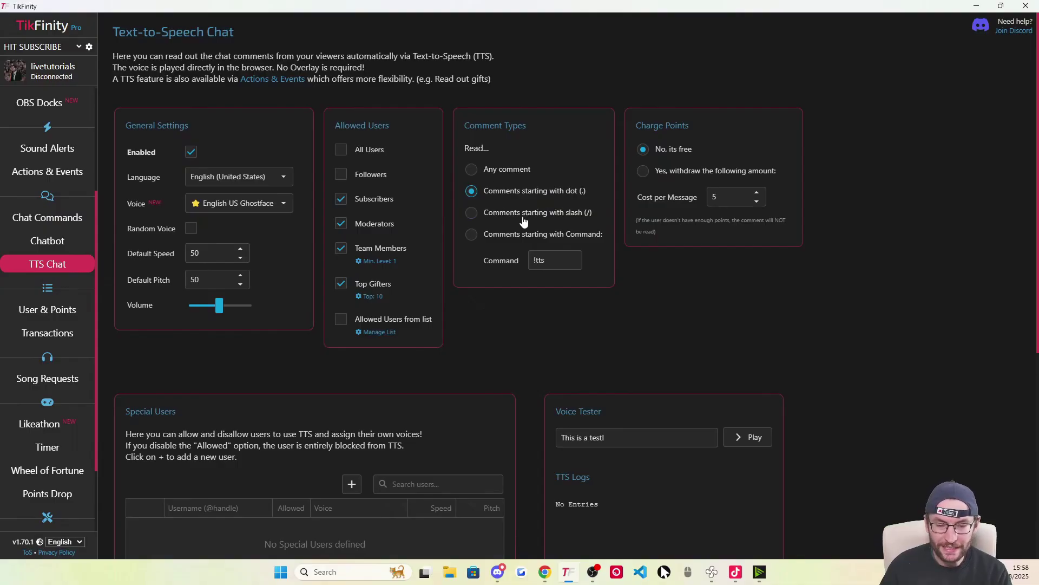
Play the test message "This is a test!" in the Voice Tester and review the available voices and TTS logs
left_click(752, 434)
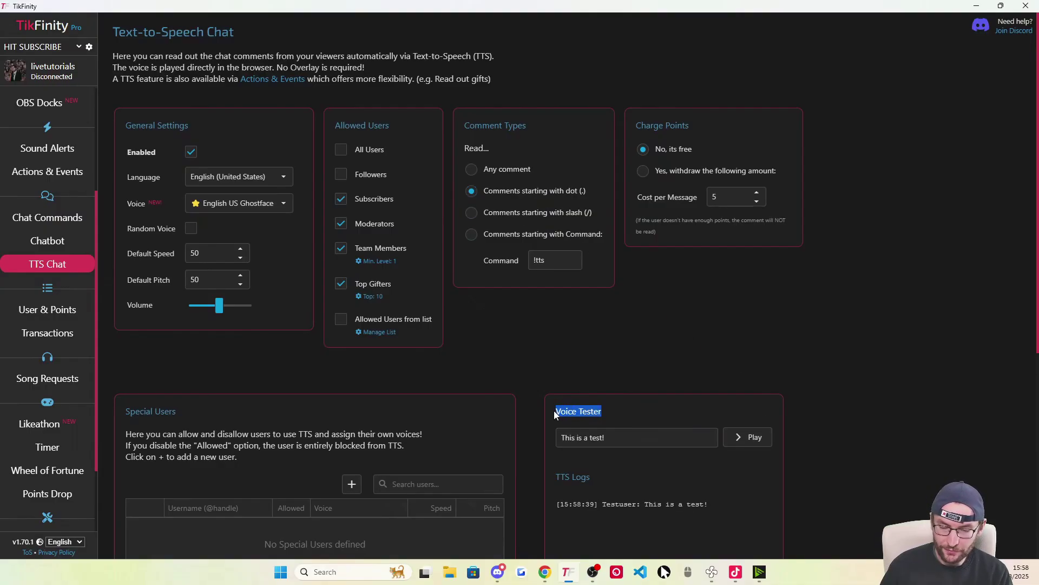
left_click(262, 208)
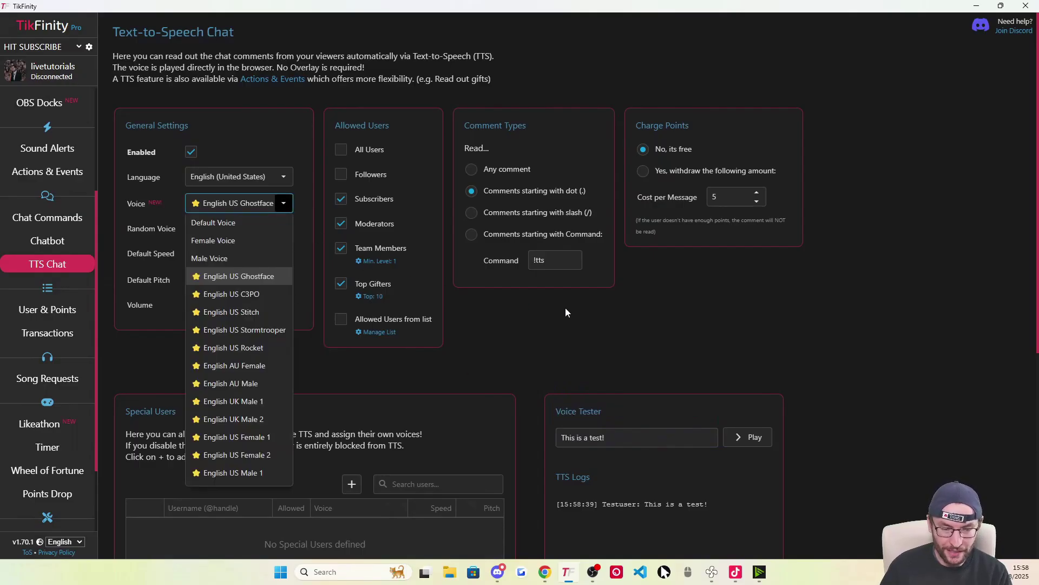
left_click(595, 312)
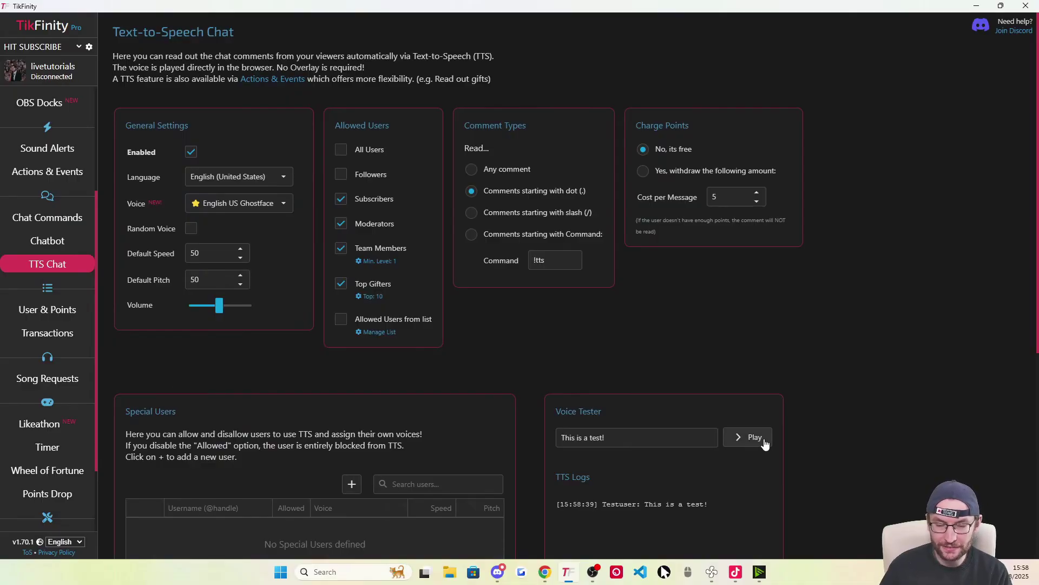
left_click_drag(711, 504, 557, 503)
left_click(680, 494)
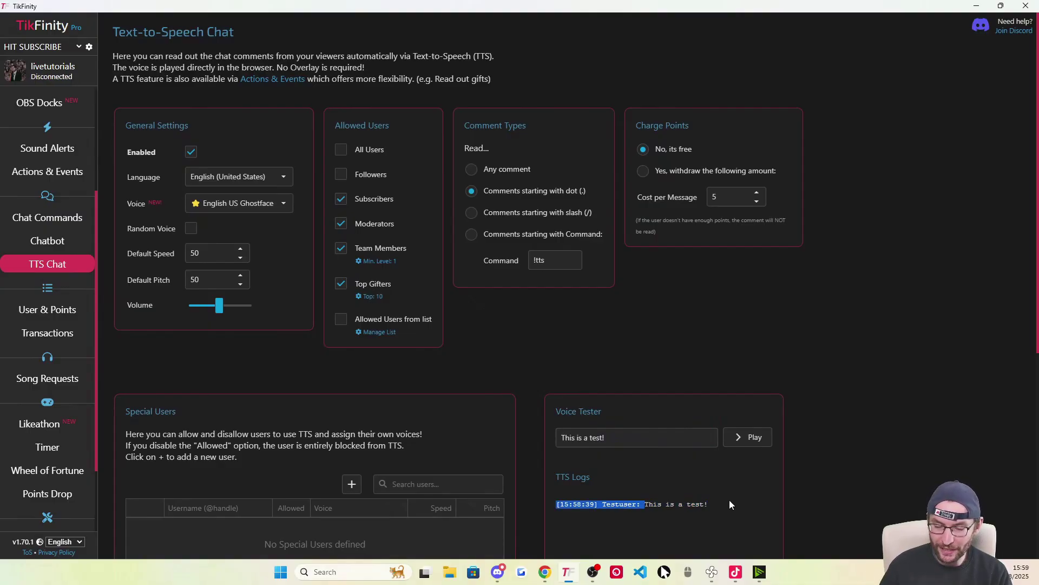
left_click(730, 500)
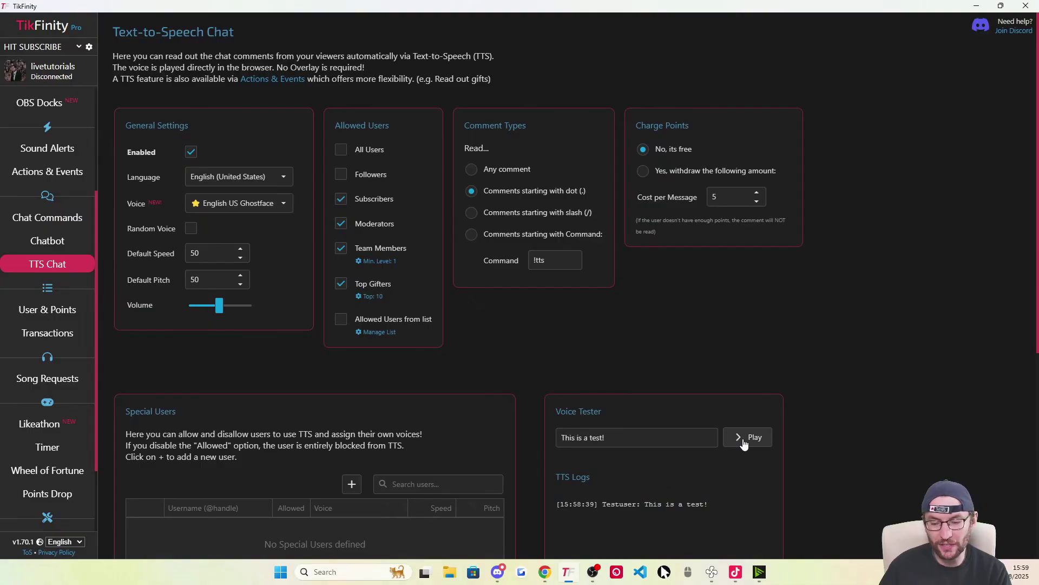
left_click(745, 444)
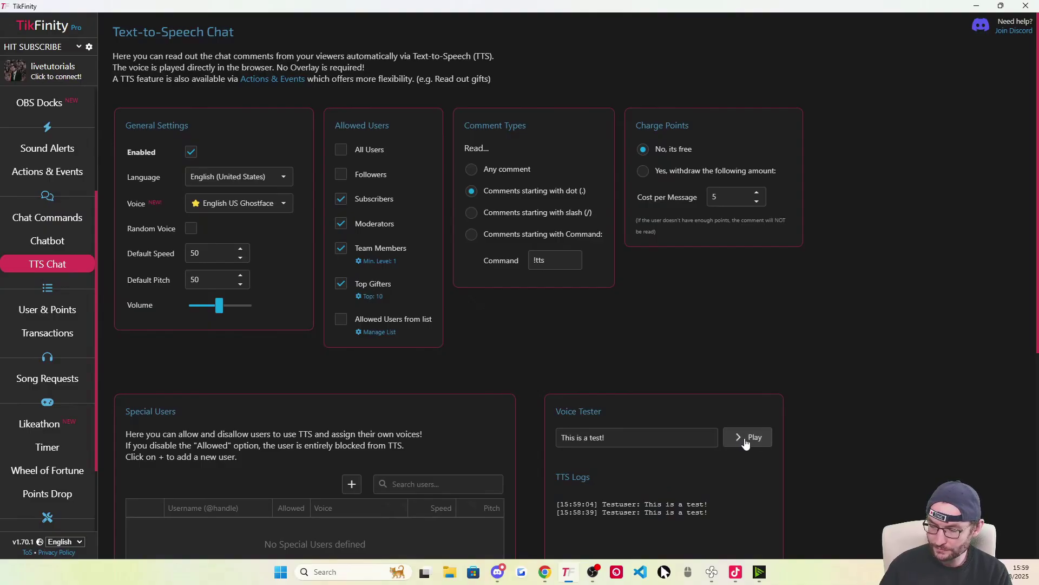
Examine the TTS Message Template in the Advanced settings, especially the part that precedes the comment placeholder
scroll(559, 340, "down", 6)
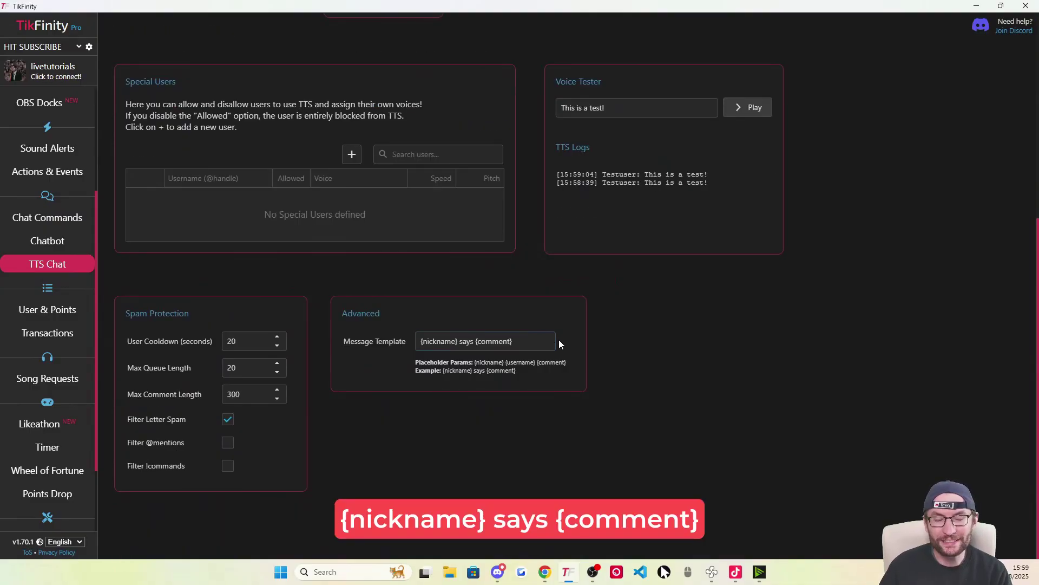
left_click_drag(326, 315, 389, 314)
left_click(461, 341)
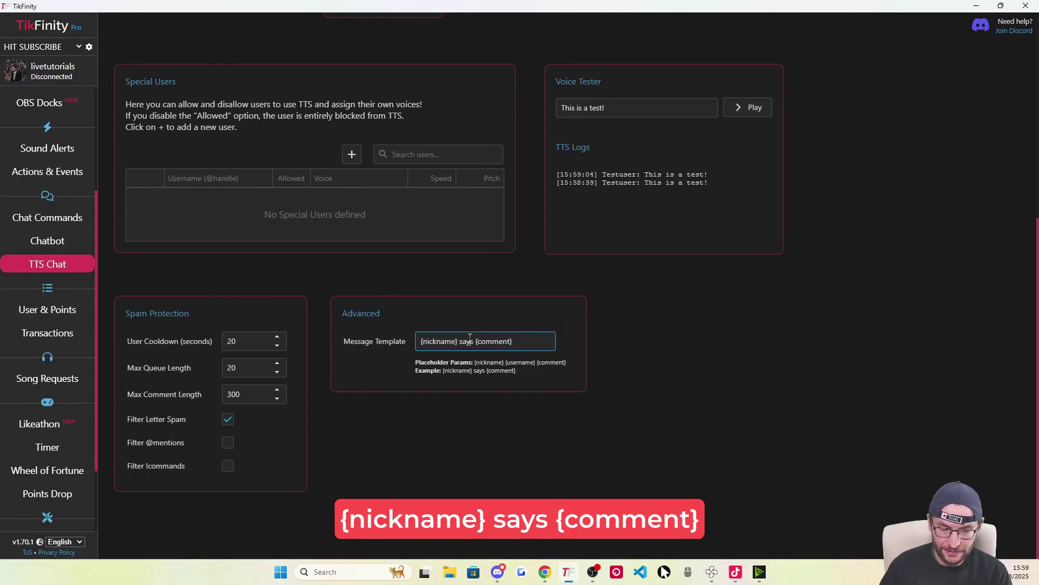
left_click_drag(461, 341, 405, 337)
left_click_drag(475, 341, 411, 341)
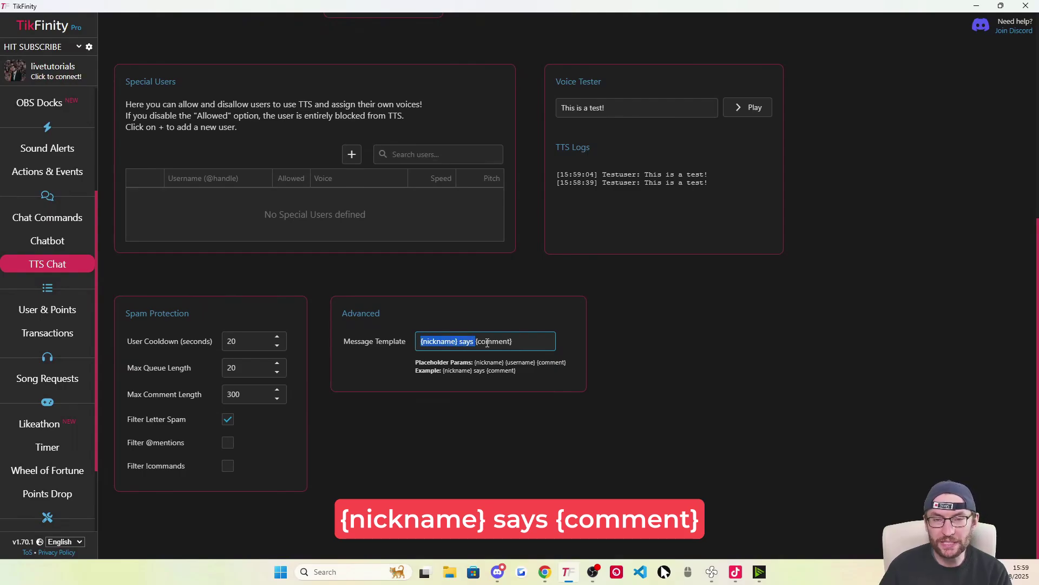
left_click(525, 339)
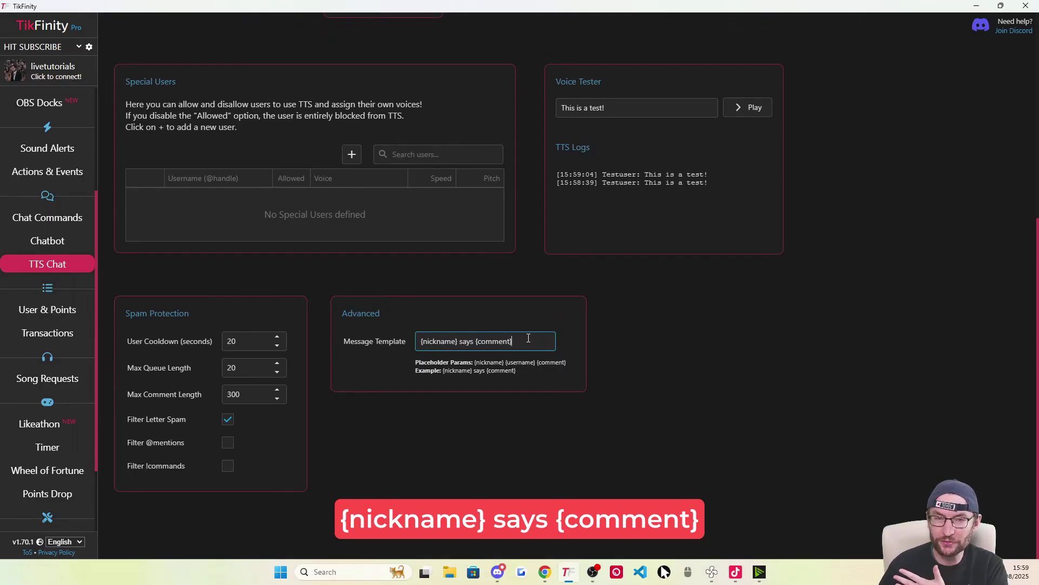
left_click_drag(474, 343, 415, 339)
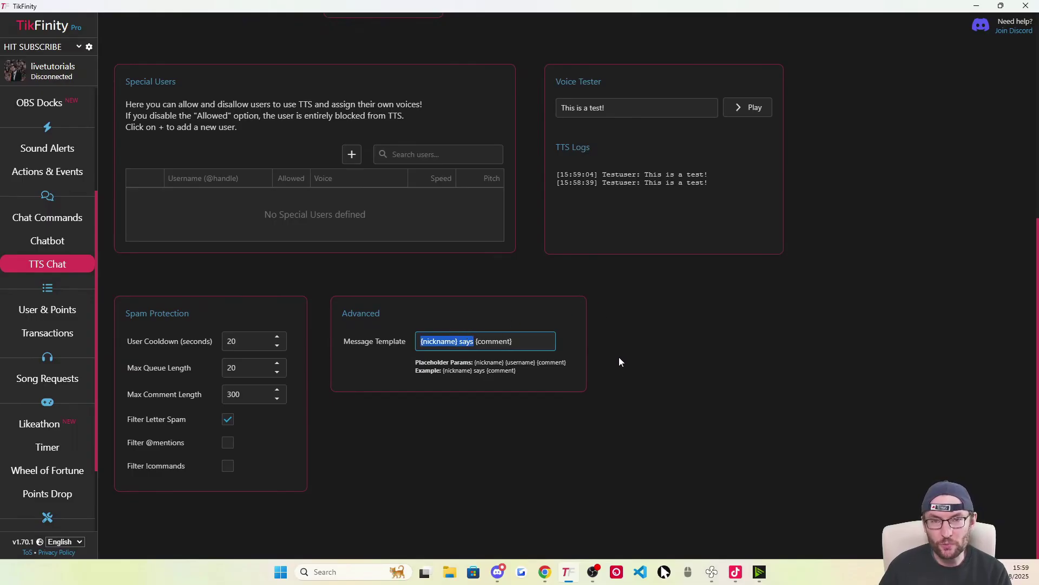
In TikTok LIVE Studio, set the speaker entry's audio source to Speakers (HyperX Cloud II Wireless) in the audio mixer and save
key("alt+Tab")
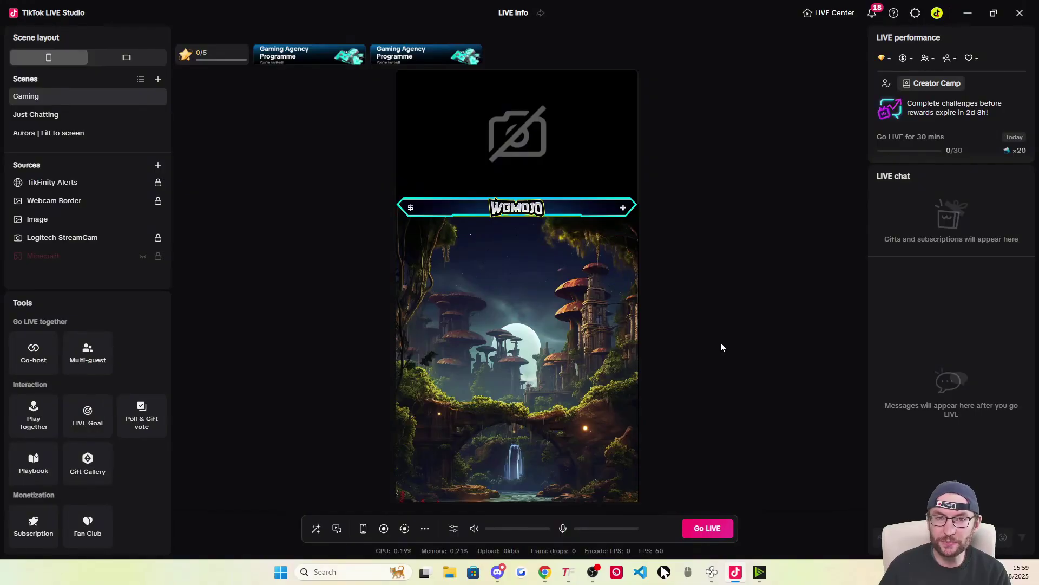
left_click(454, 529)
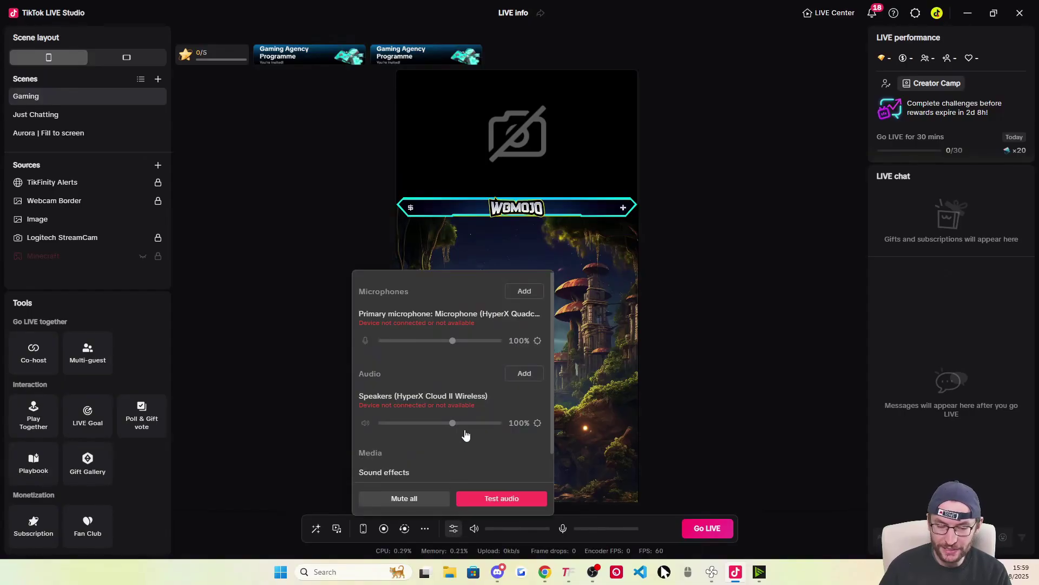
left_click(538, 426)
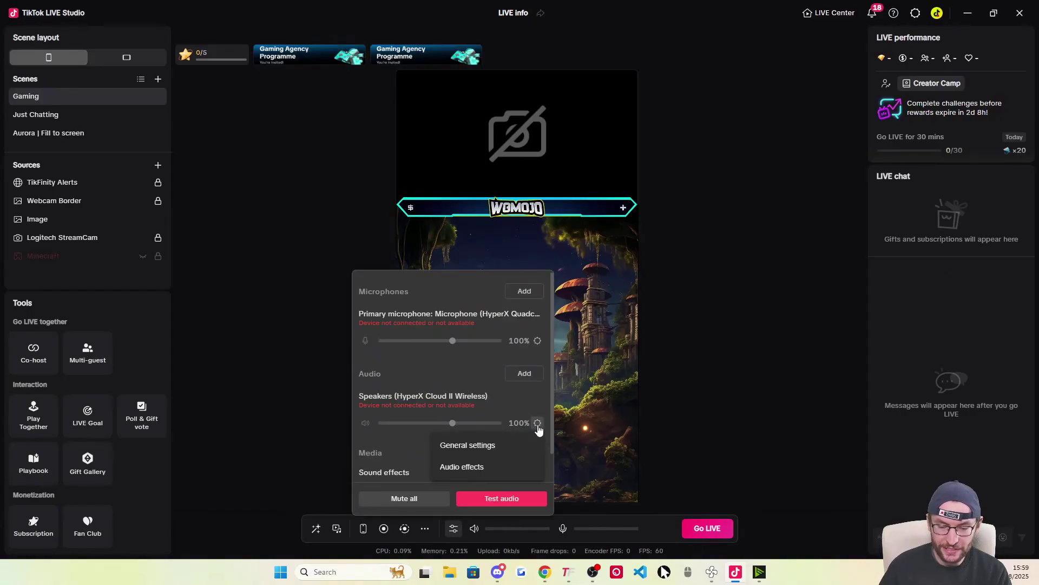
left_click(537, 424)
left_click(537, 423)
left_click(469, 446)
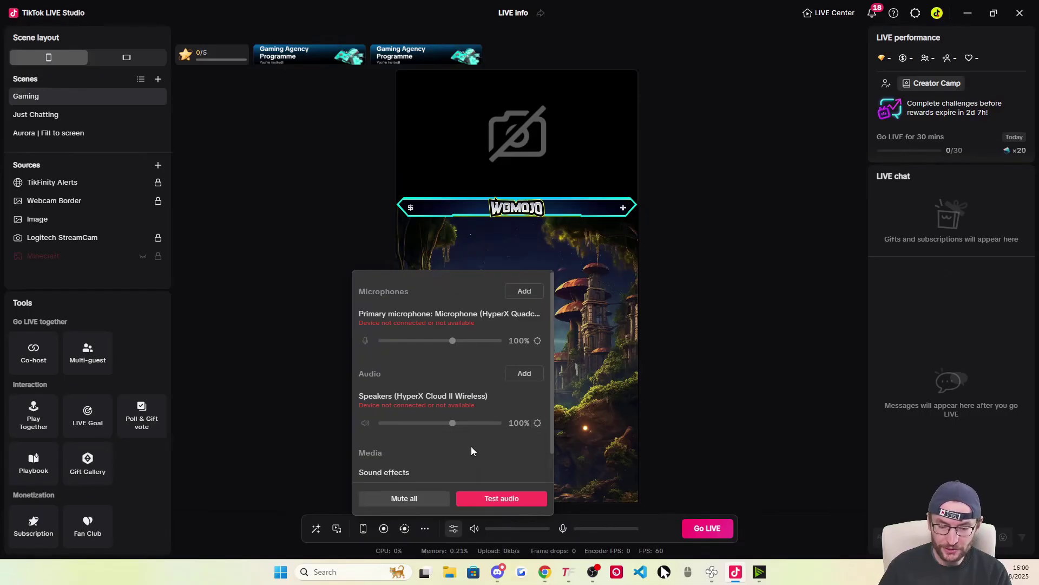
left_click(628, 204)
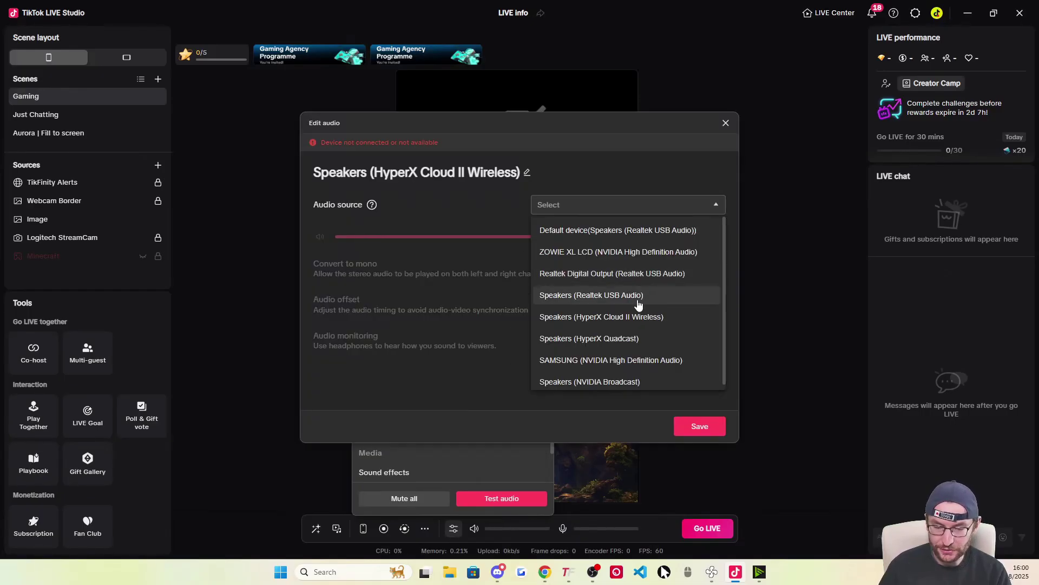
left_click(607, 318)
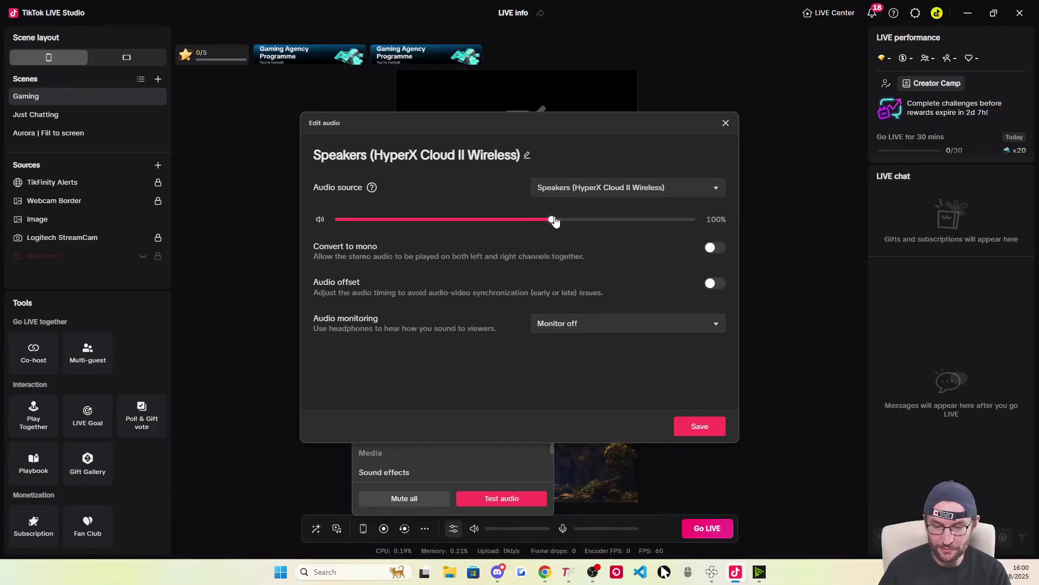
left_click(700, 426)
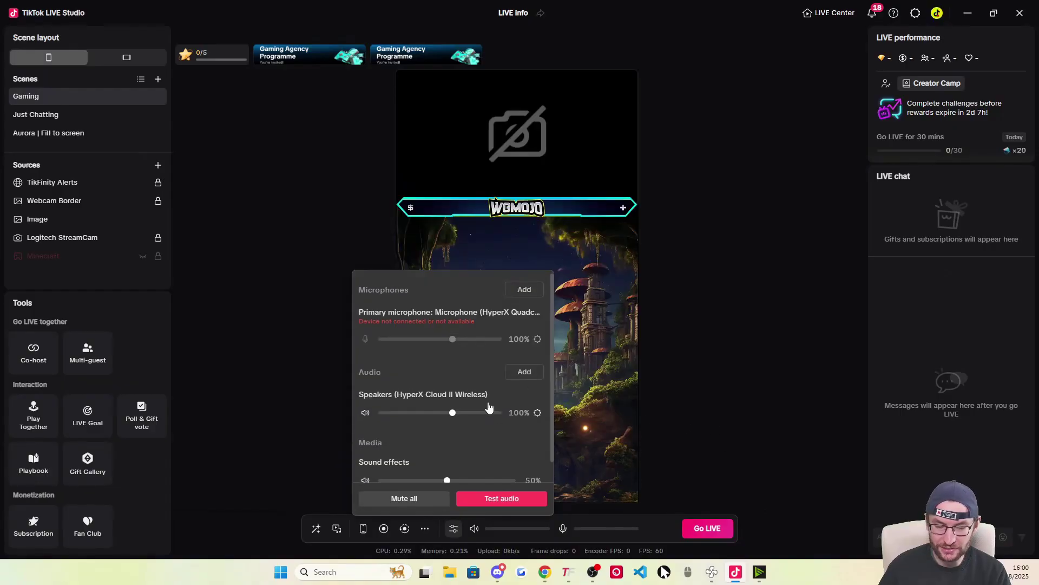
scroll(489, 391, "up", 1)
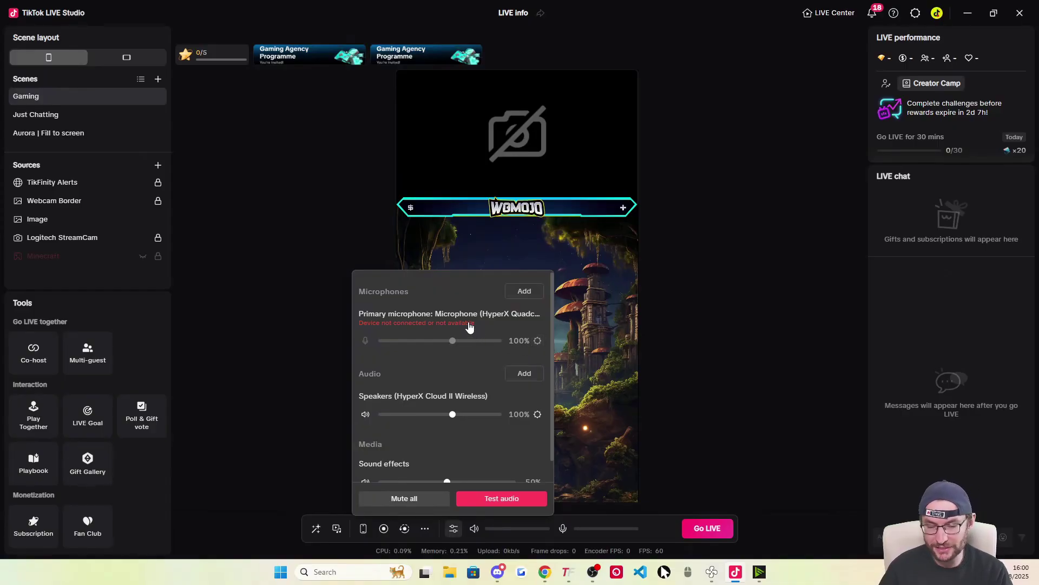
Switch back to TikFinity and enable sounds in the Sound Alerts settings
key("alt+Tab")
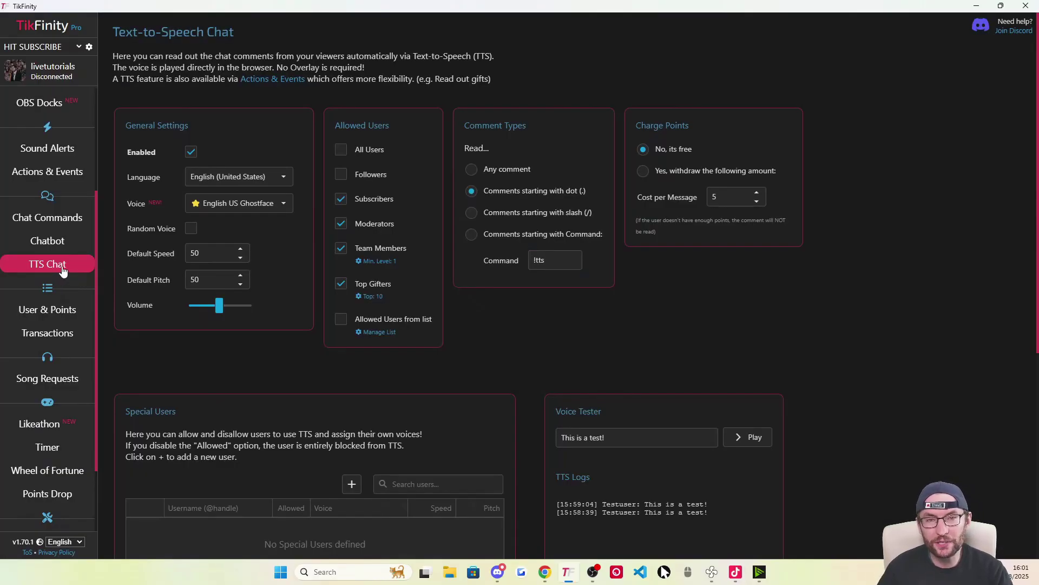
left_click(43, 149)
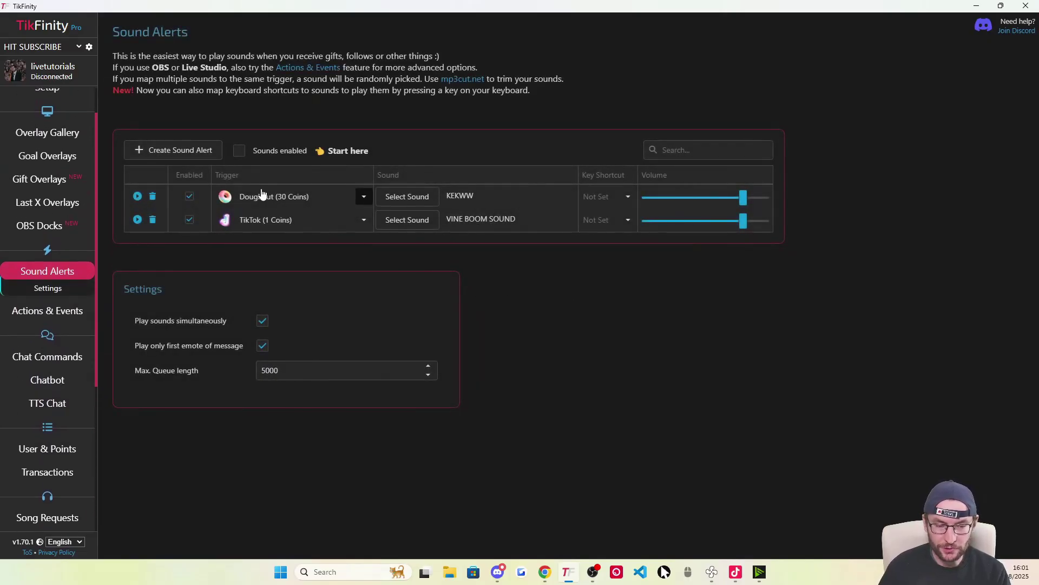
left_click(239, 155)
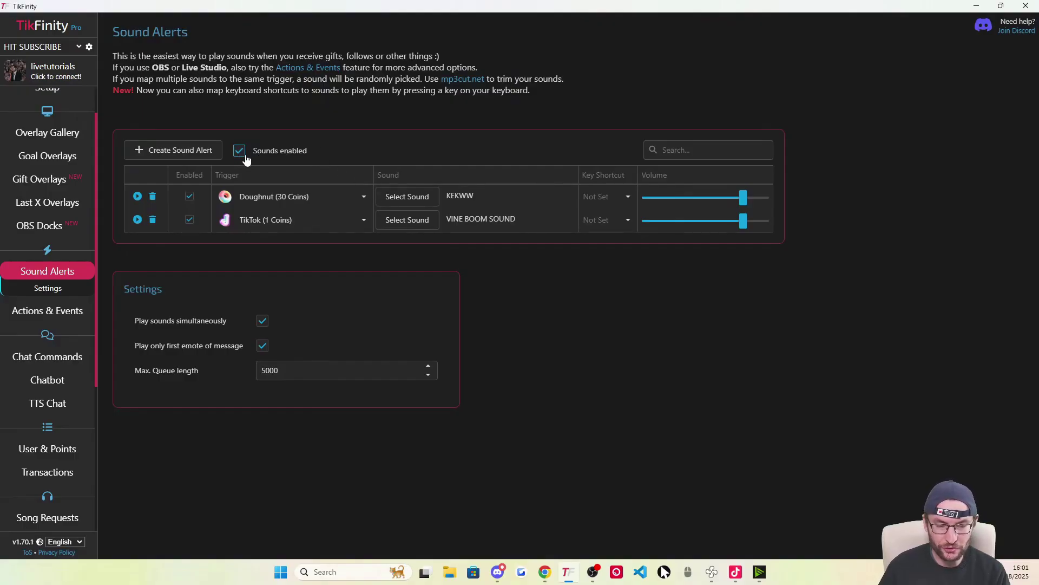
Create a new sound alert, search the sound library for "simpson" and clear the search
left_click(162, 152)
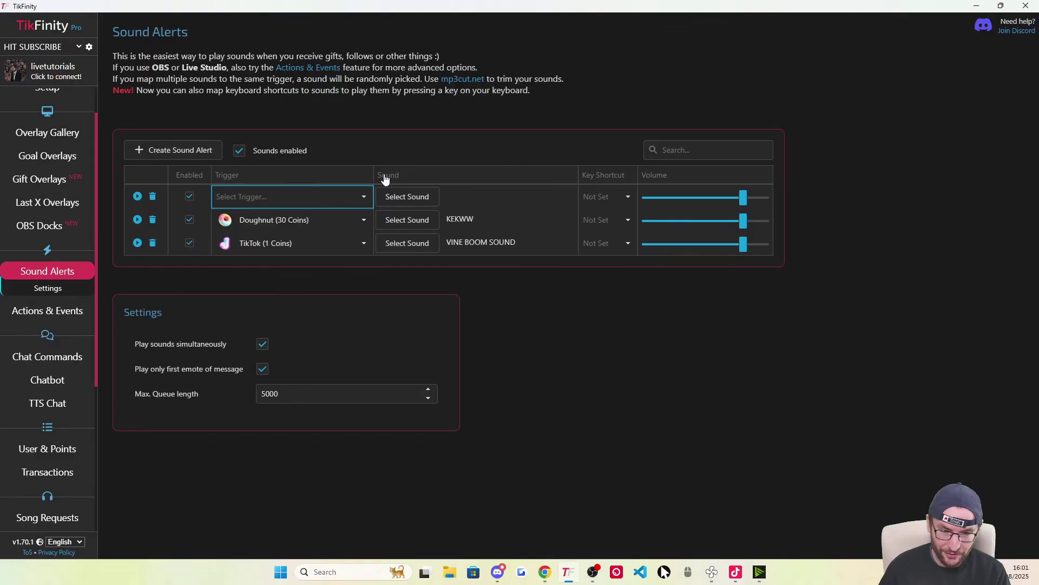
left_click(403, 194)
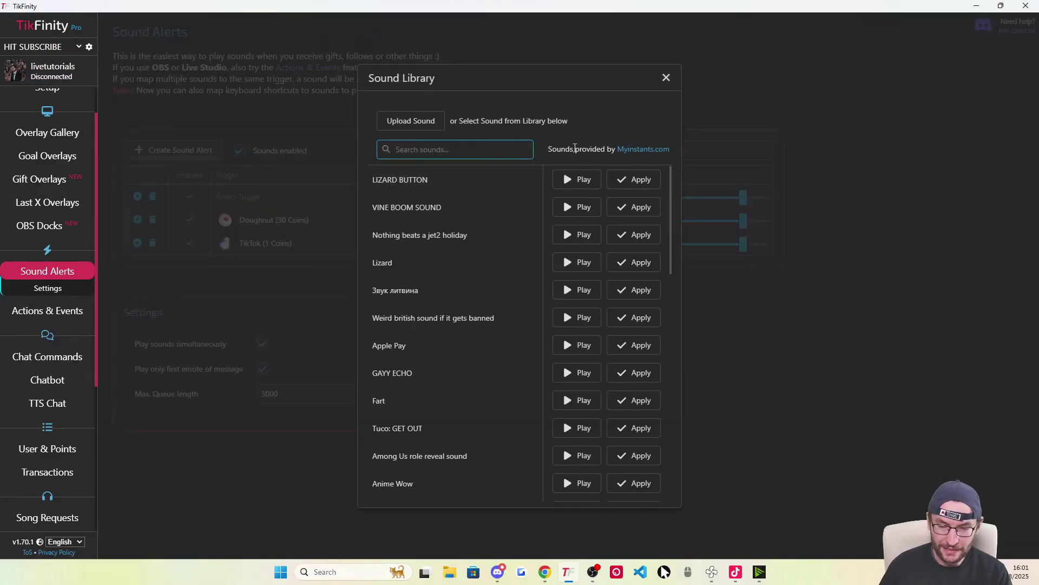
left_click_drag(547, 149, 671, 154)
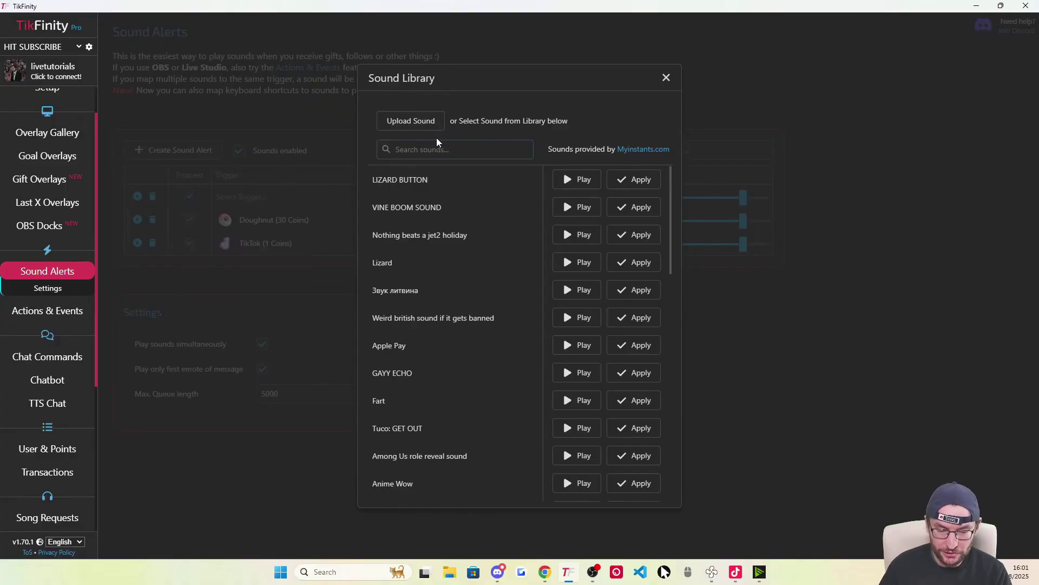
left_click(436, 144)
type("simpson")
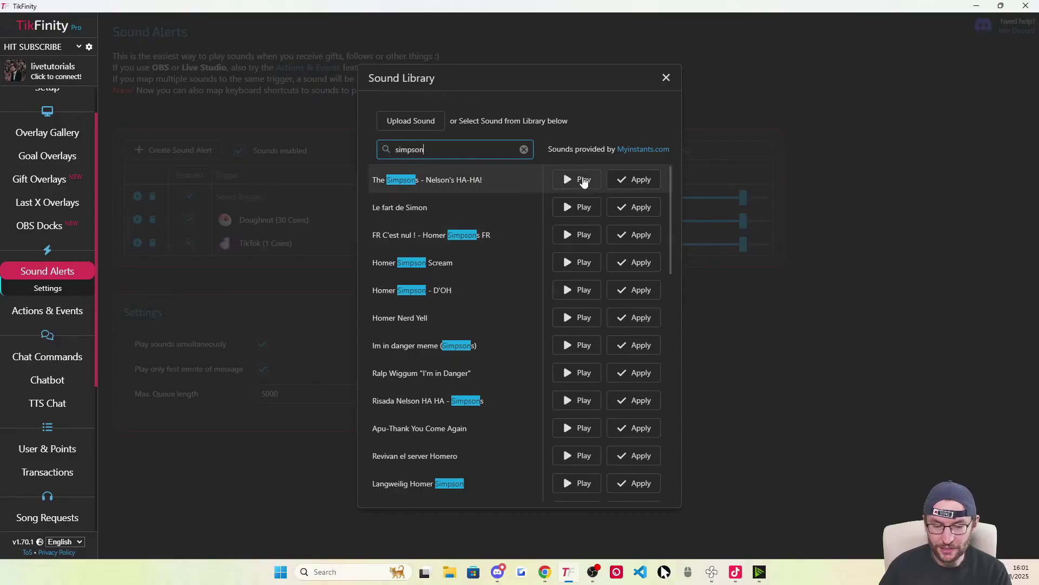
left_click(525, 149)
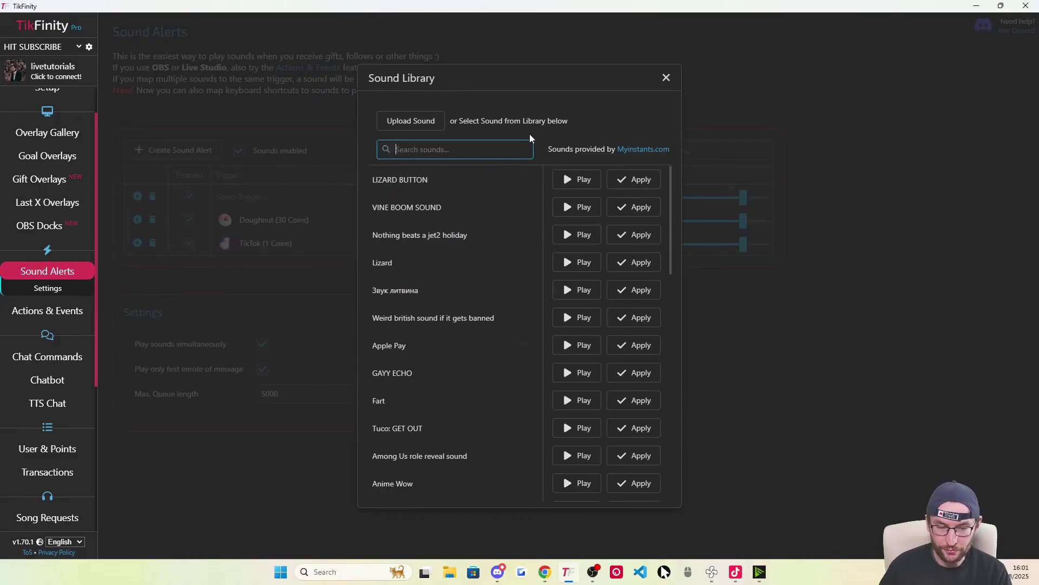
Apply the Anime Wow sound to the new sound alert and set its trigger to the Sunglasses (199 Coins) gift
scroll(469, 330, "down", 1)
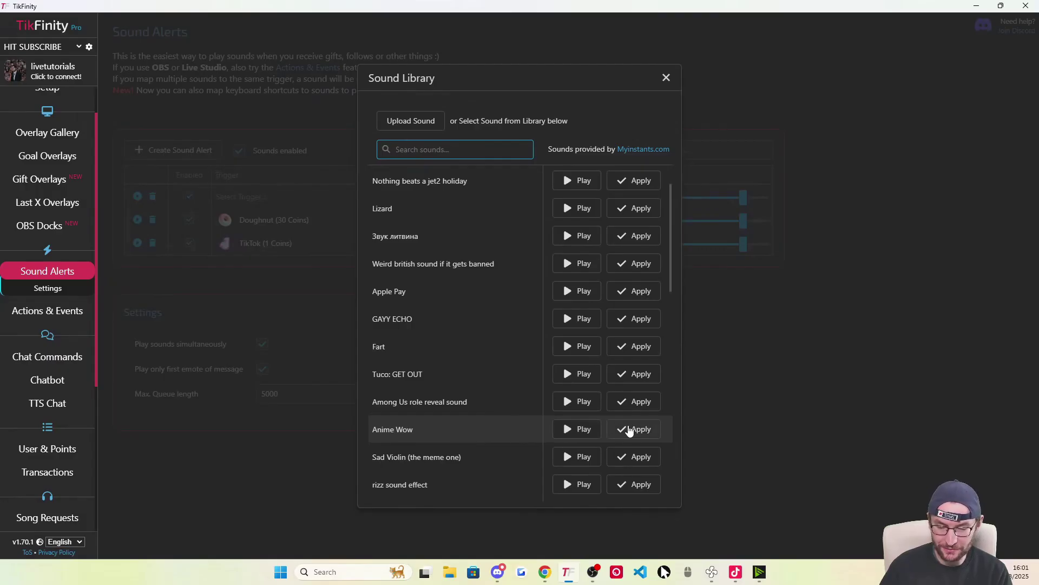
left_click(631, 429)
left_click(359, 197)
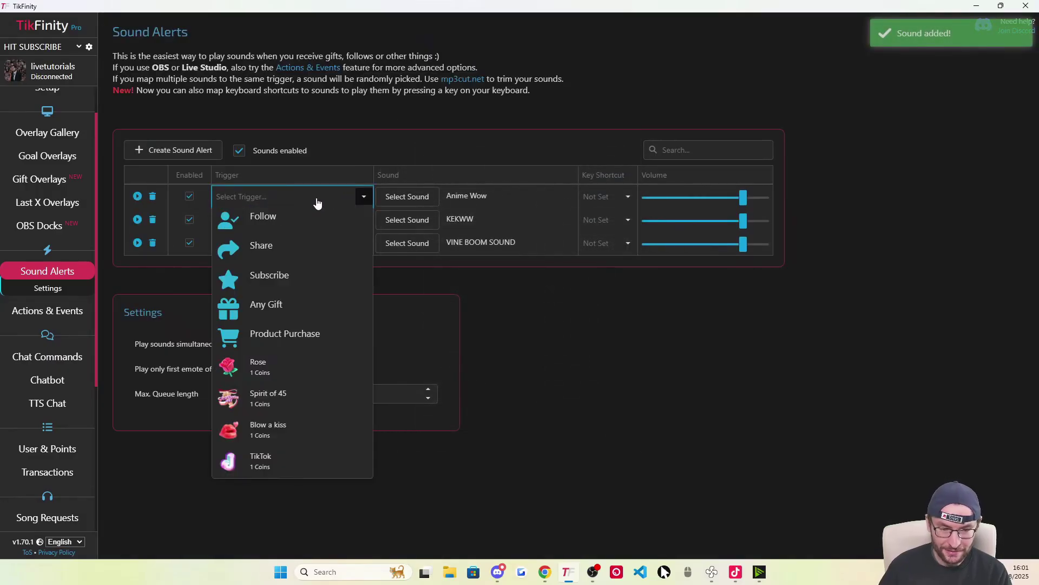
scroll(262, 313, "down", 5)
scroll(262, 312, "down", 12)
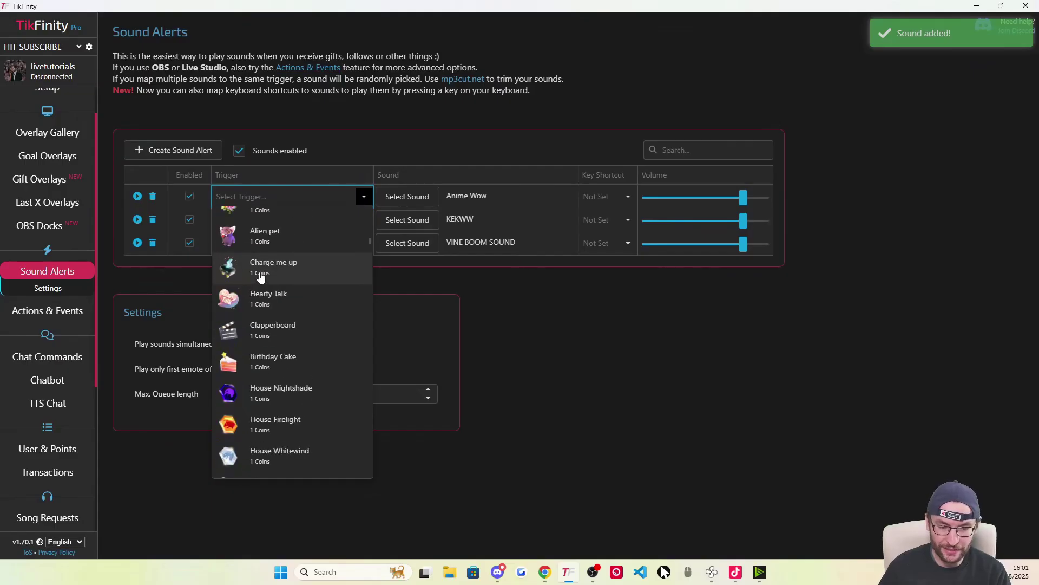
type("sung")
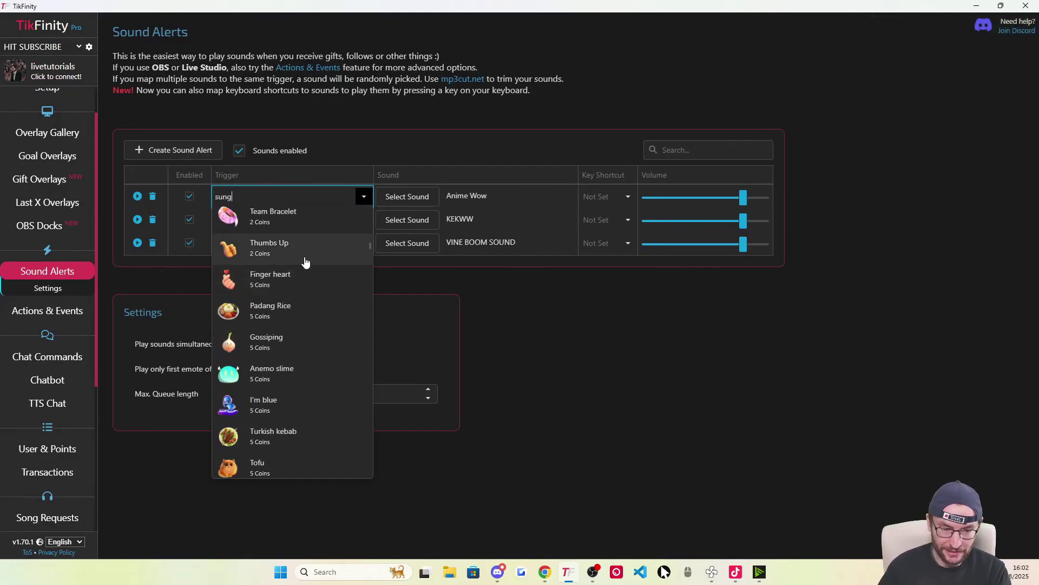
left_click(285, 222)
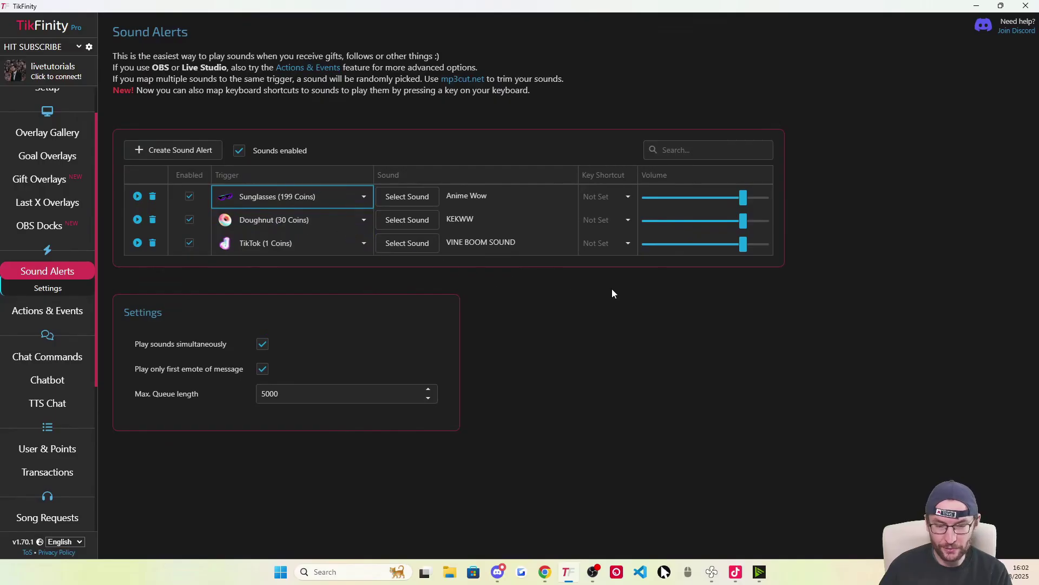
Open the audio mixer in TikTok LIVE Studio and play the Sunglasses alert in TikFinity to test its sound
left_click(734, 571)
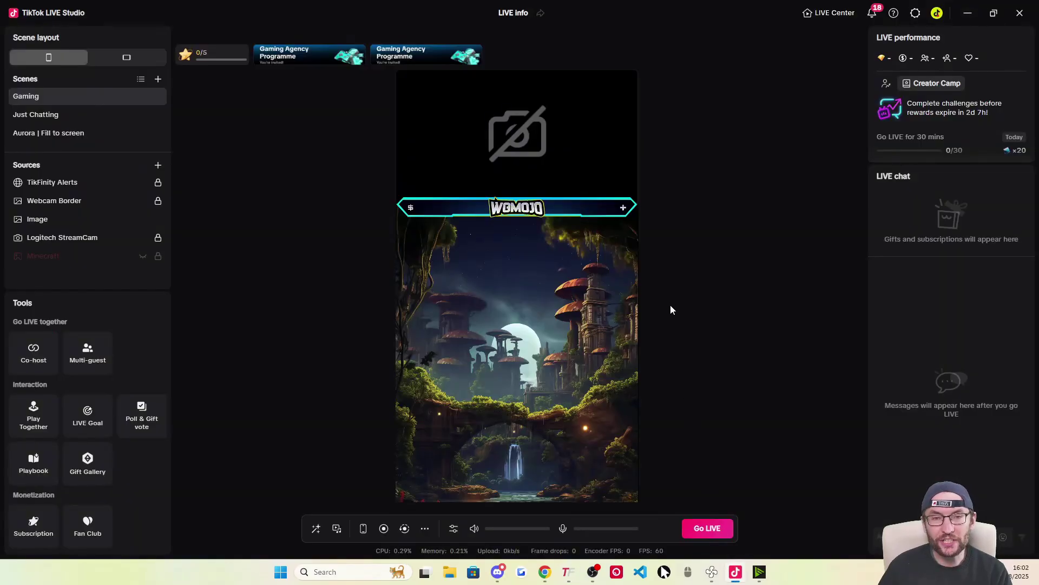
left_click(454, 528)
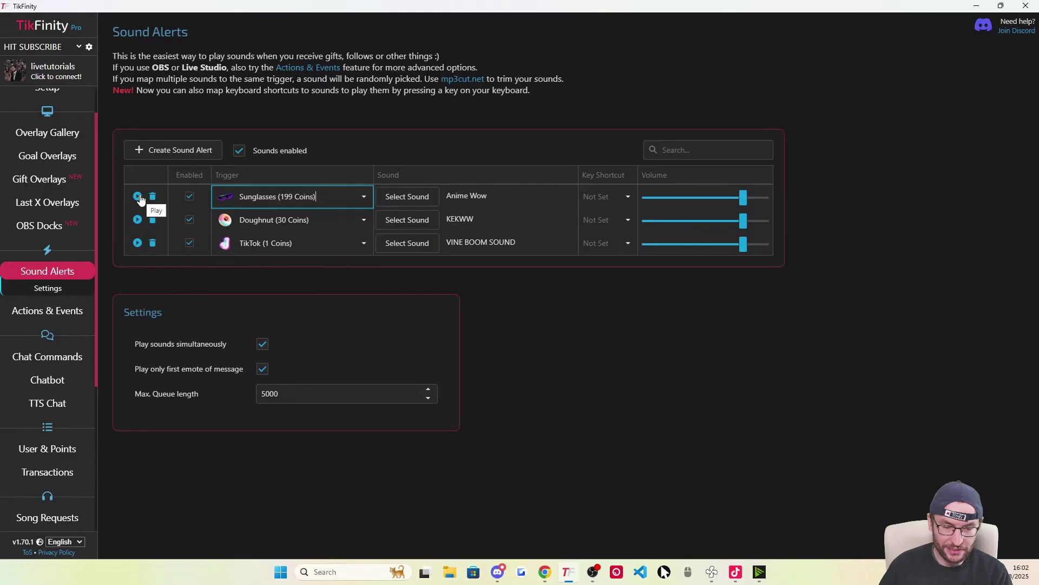
left_click(138, 197)
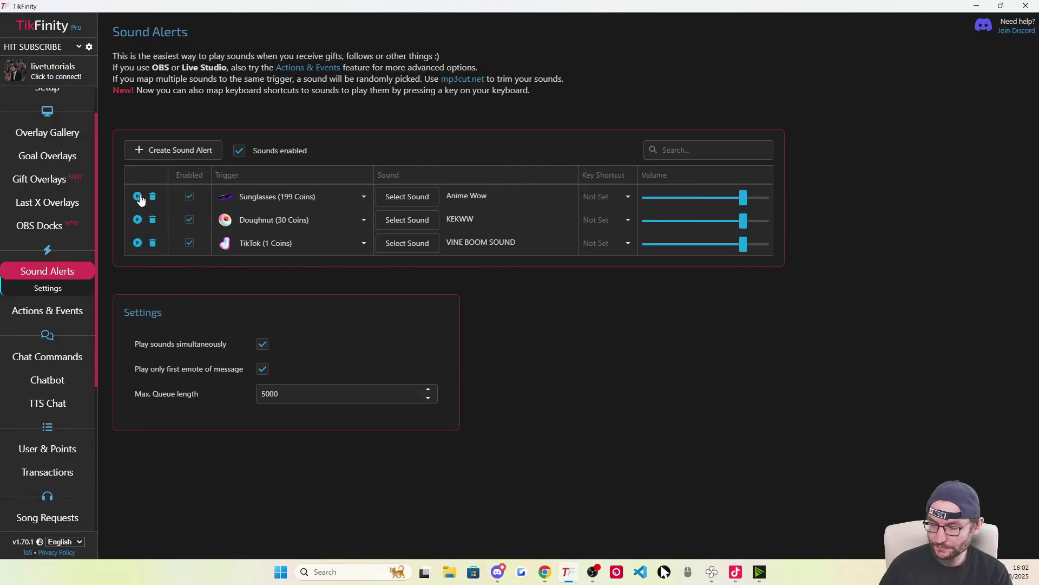
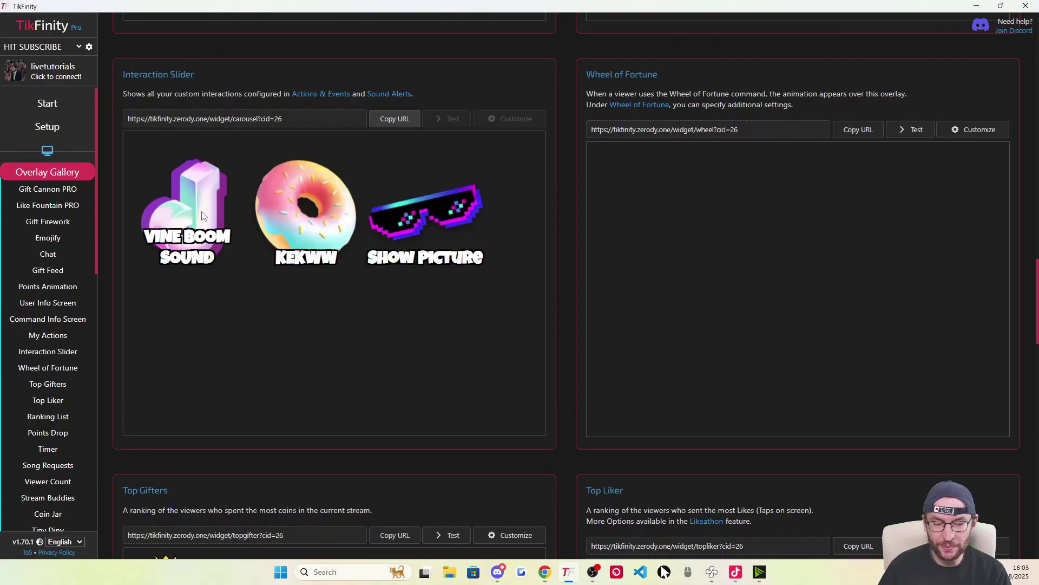
From the Overlay Gallery, go to Sound Alerts and review the gift triggers and the sounds assigned to them
scroll(76, 216, "down", 6)
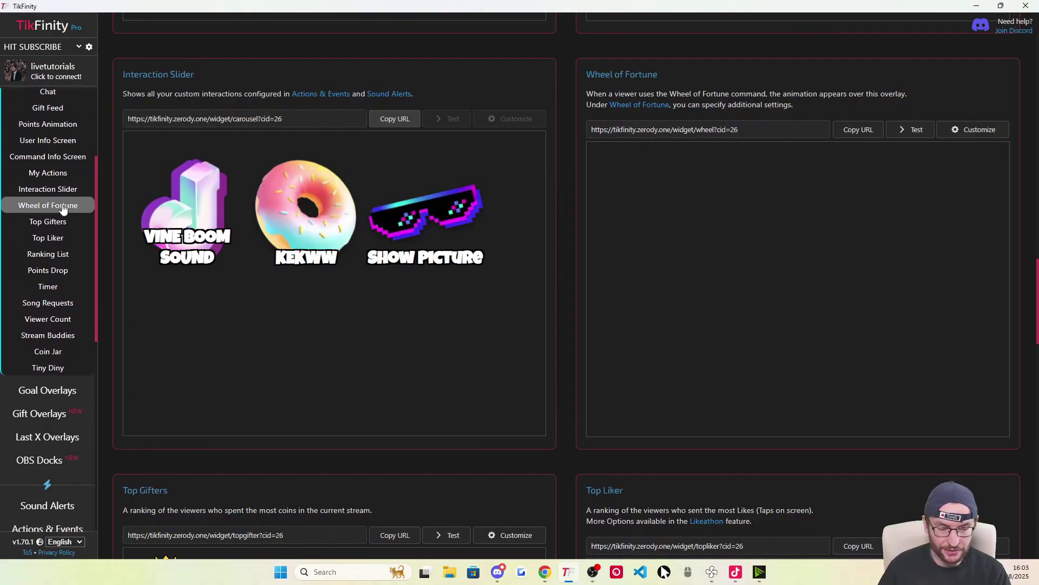
left_click(53, 344)
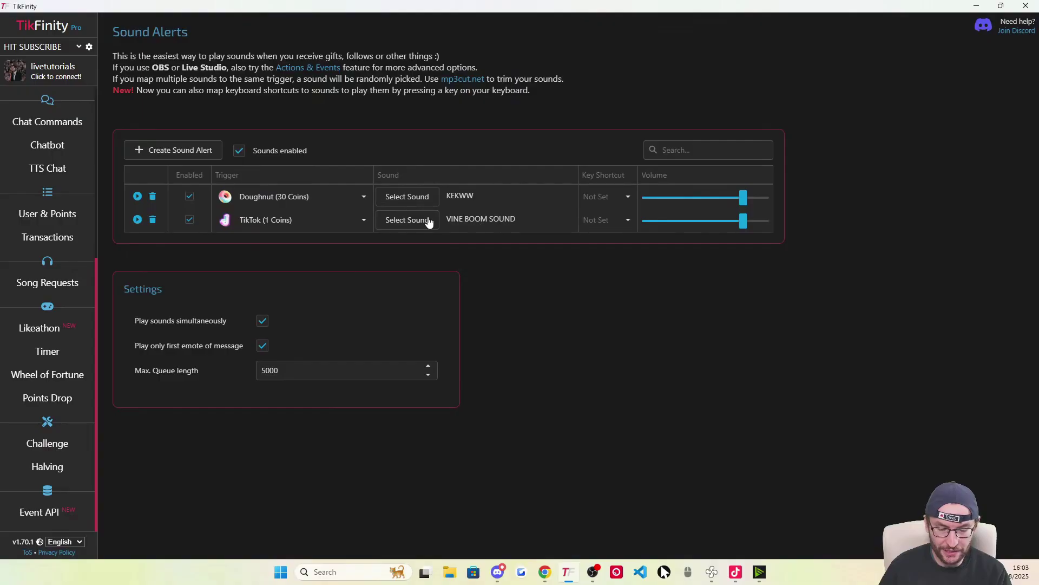
scroll(68, 234, "up", 1)
scroll(59, 217, "up", 3)
In Actions & Events, edit the Show Picture action, enable Show Picture / GIF for it and save the action
left_click(50, 190)
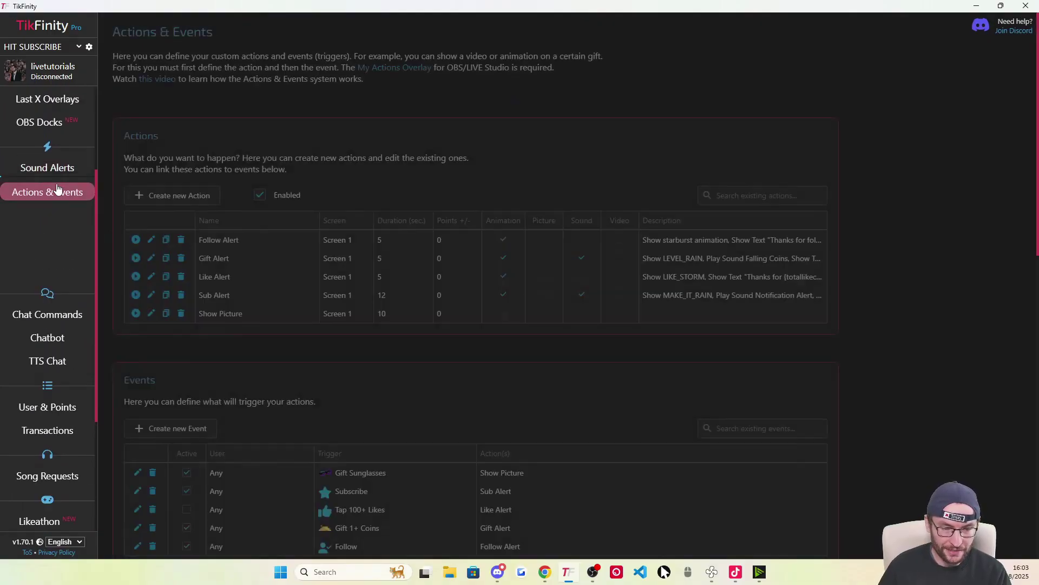
scroll(217, 195, "down", 3)
scroll(232, 188, "up", 1)
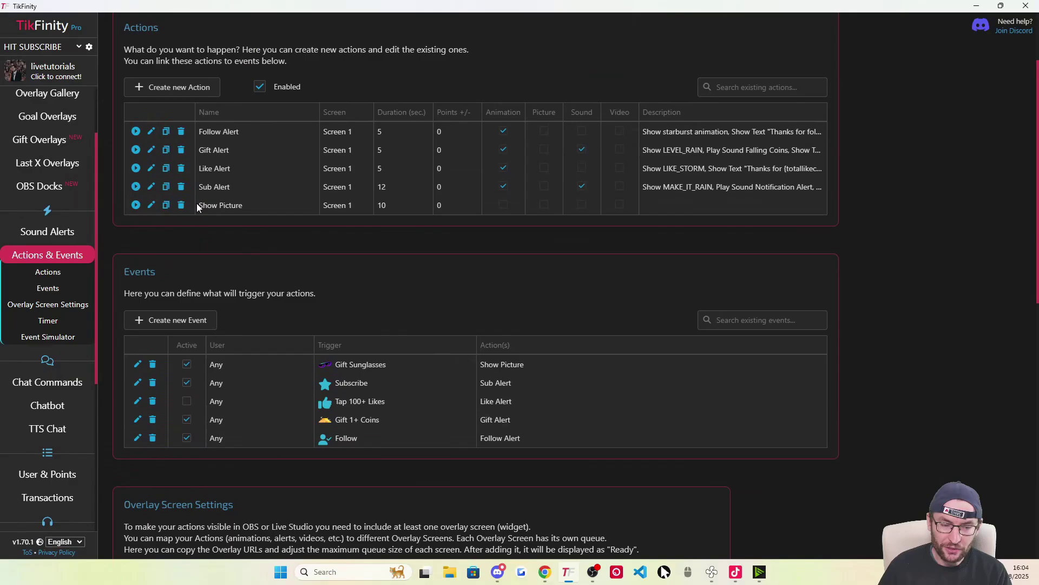
left_click(250, 202)
left_click(250, 202)
left_click_drag(251, 202, 194, 205)
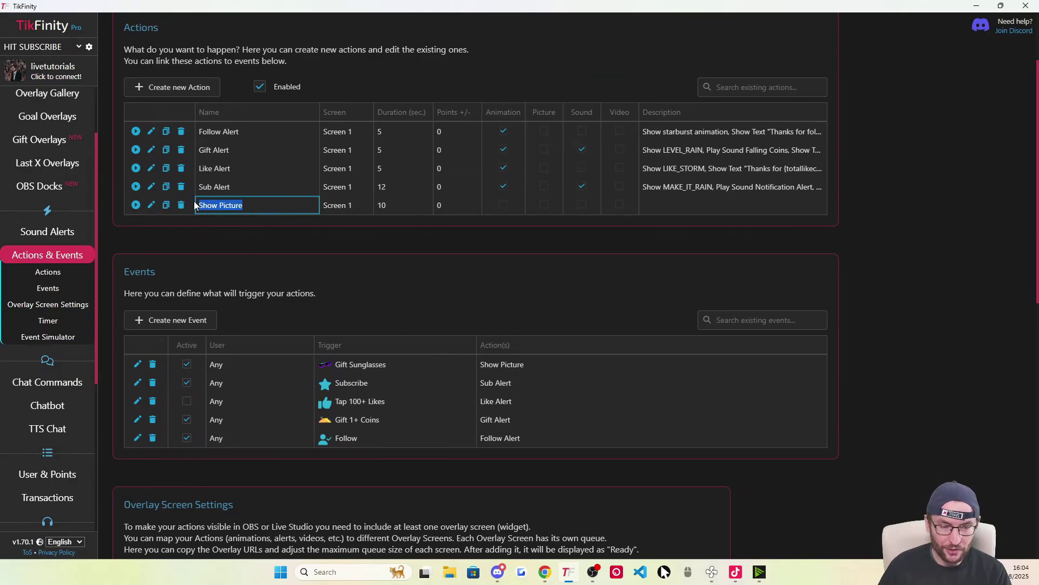
left_click(152, 205)
left_click(369, 221)
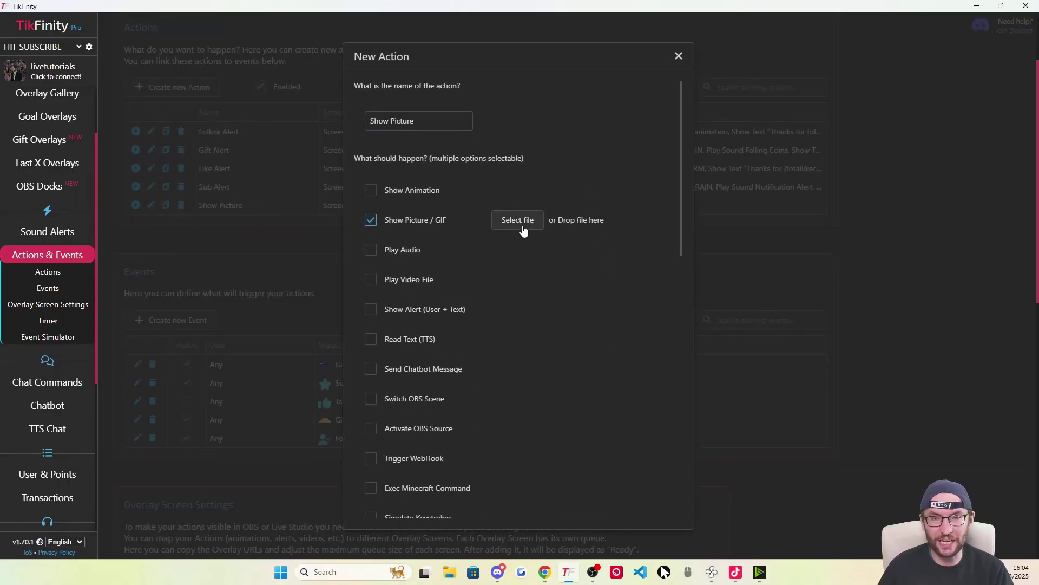
left_click(678, 56)
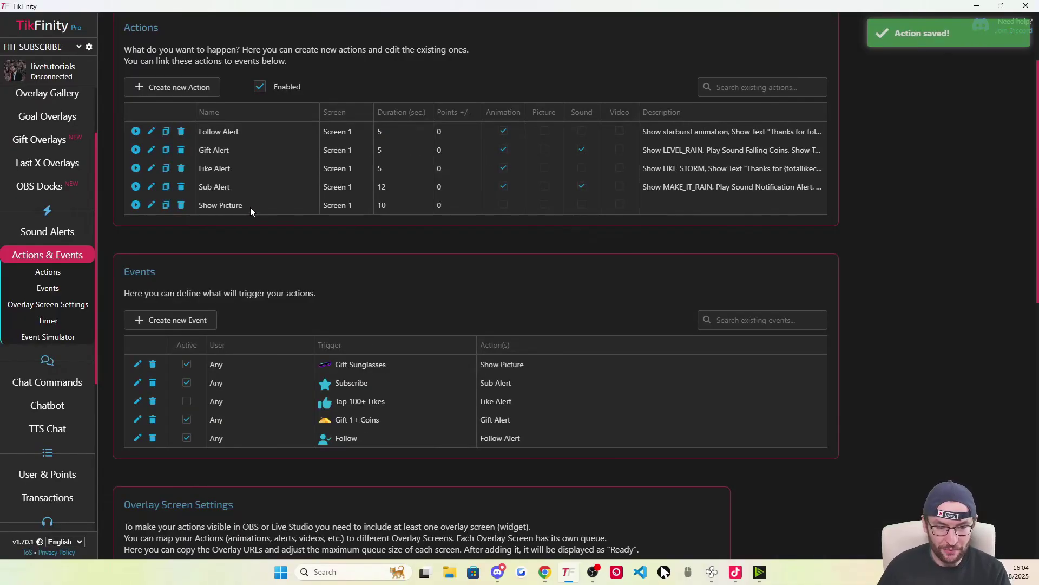
left_click_drag(250, 207, 202, 205)
left_click(200, 205)
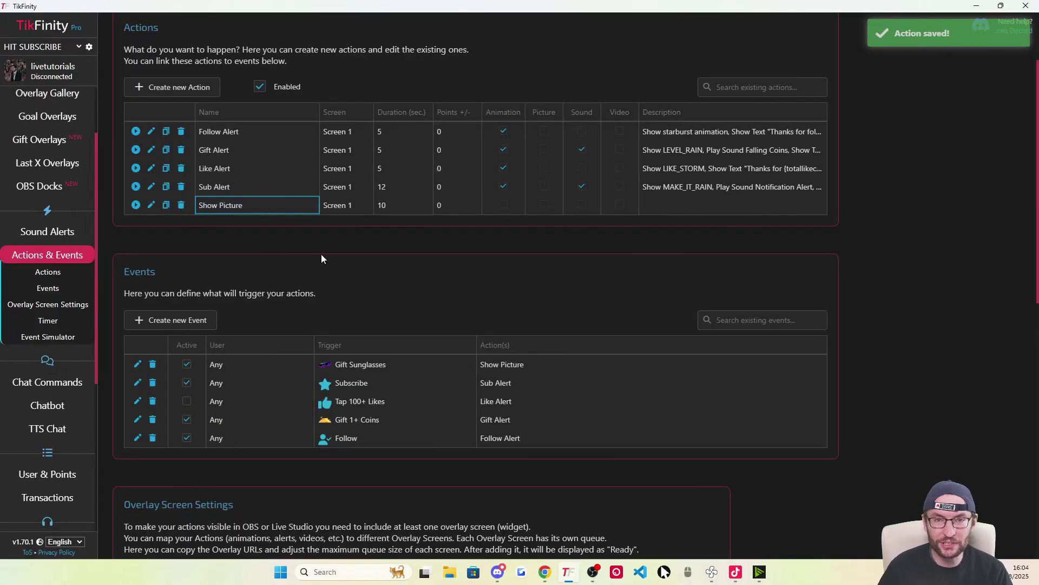
Open the Sunglasses gift event, check its trigger, chosen gift and linked Show Picture action, and save the event
left_click(138, 364)
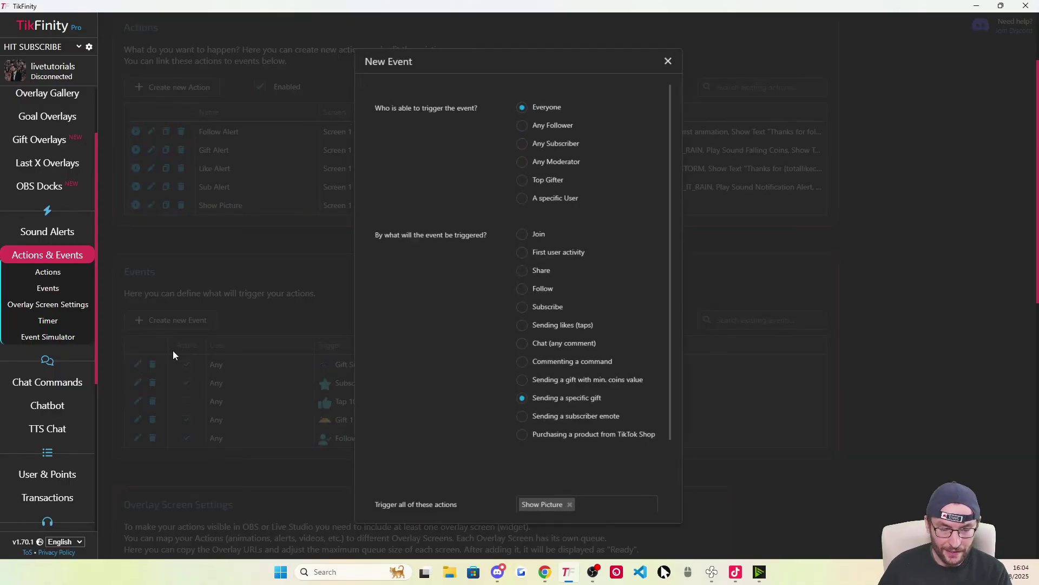
scroll(542, 278, "down", 1)
scroll(543, 266, "down", 1)
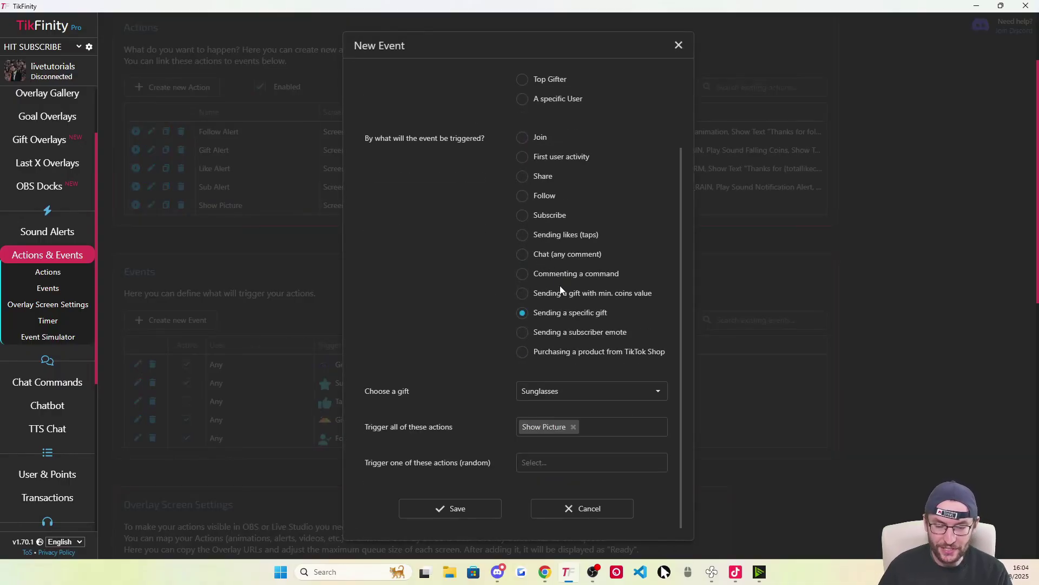
left_click(593, 388)
left_click(421, 316)
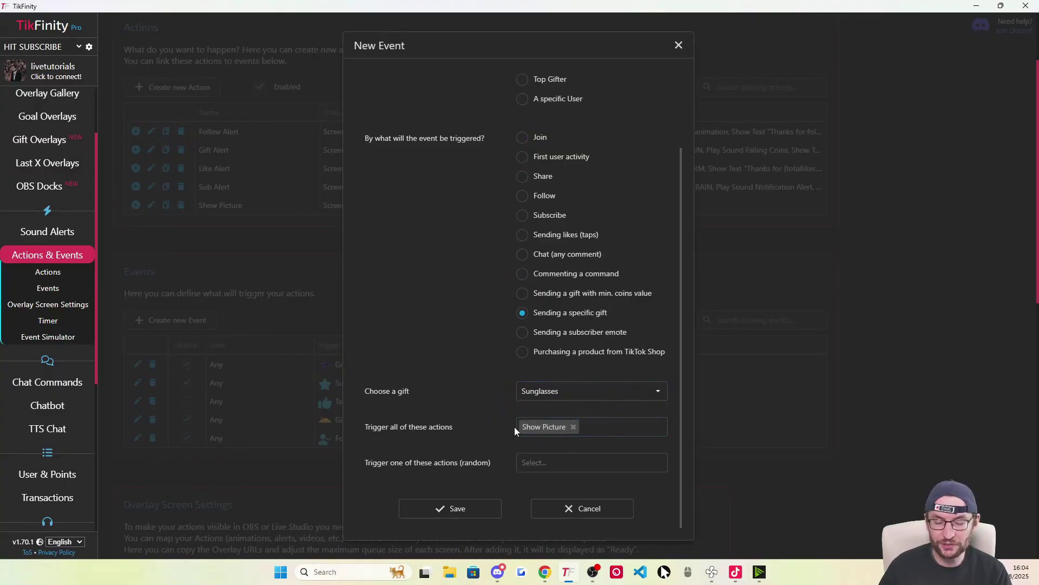
left_click(464, 507)
Copy the Interaction Slider overlay's URL from the Overlay Gallery
left_click(50, 174)
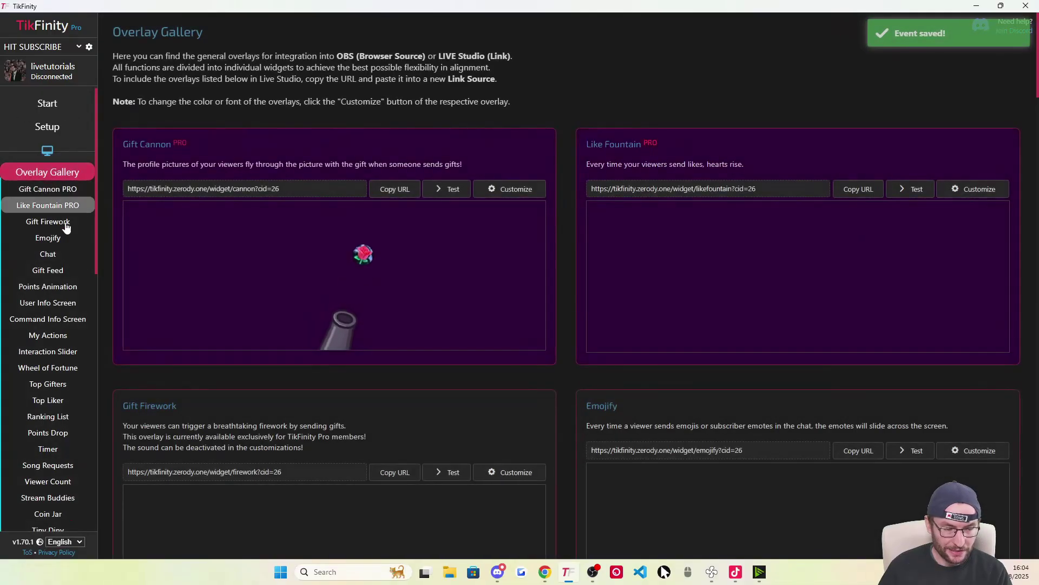
left_click(55, 357)
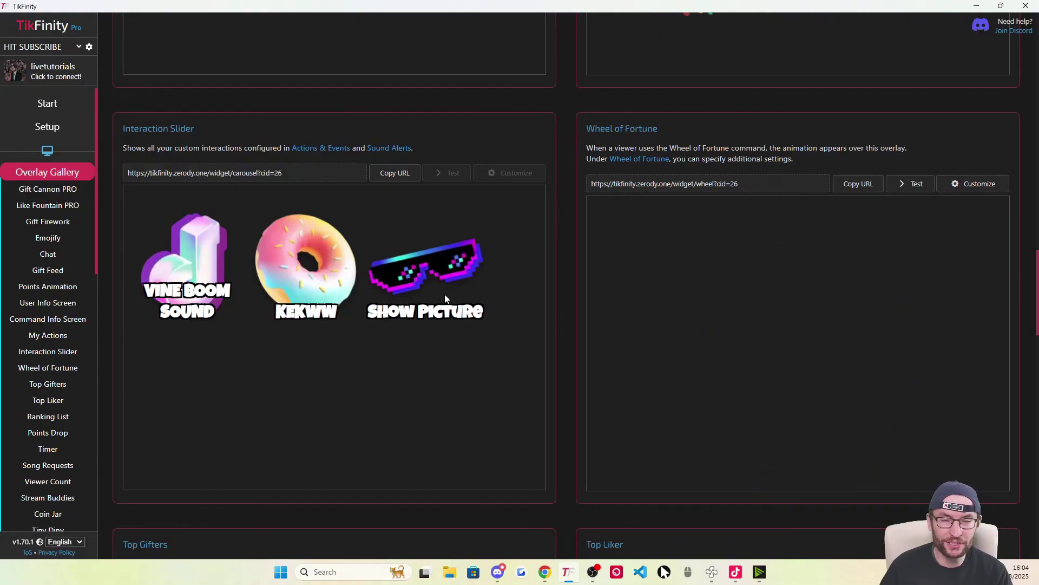
left_click(404, 177)
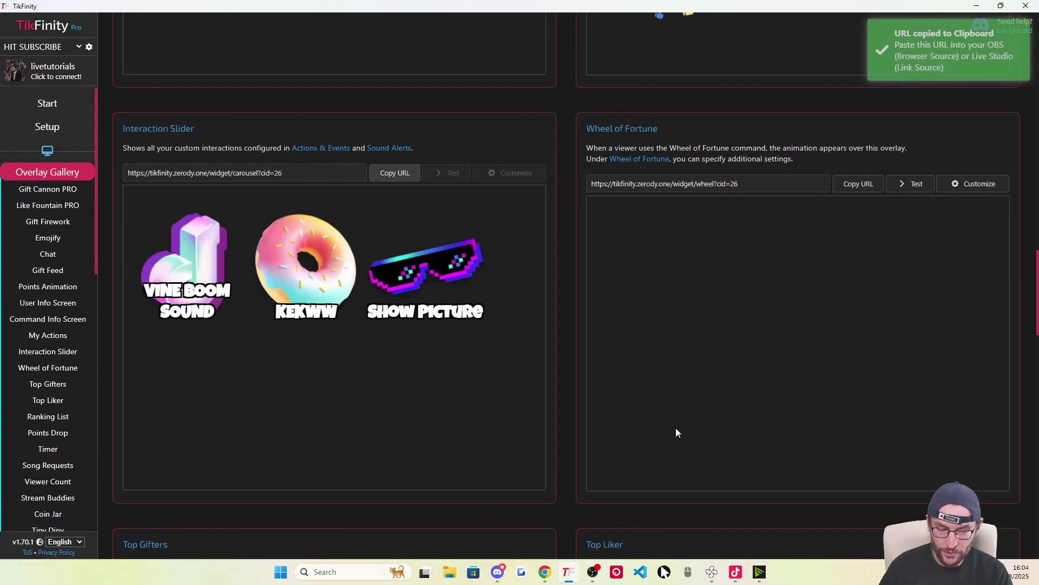
Switch to TikTok LIVE Studio and start a new Link source in the Gaming scene using the copied Interaction Slider URL
left_click(736, 572)
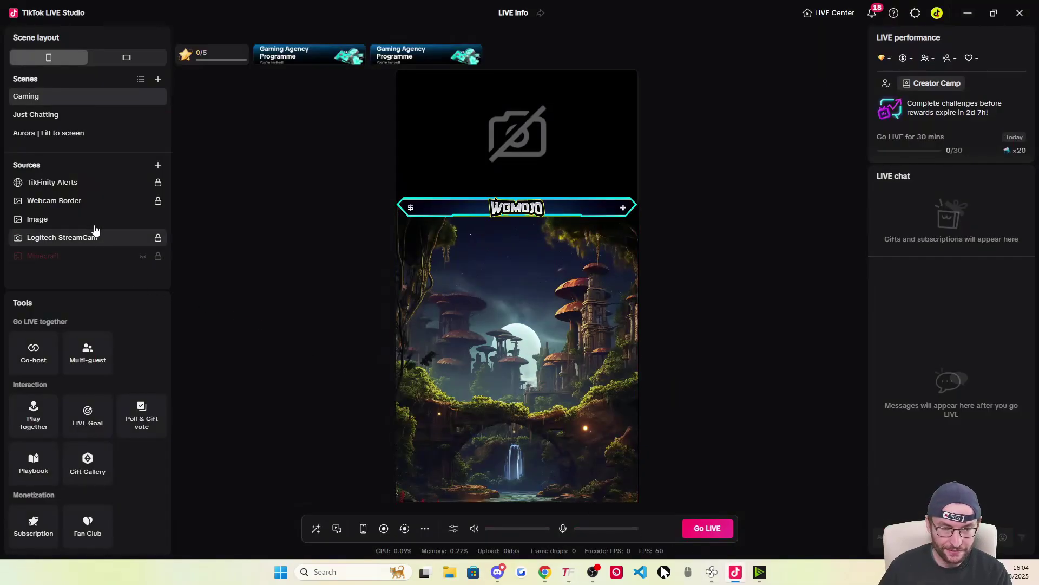
left_click(158, 167)
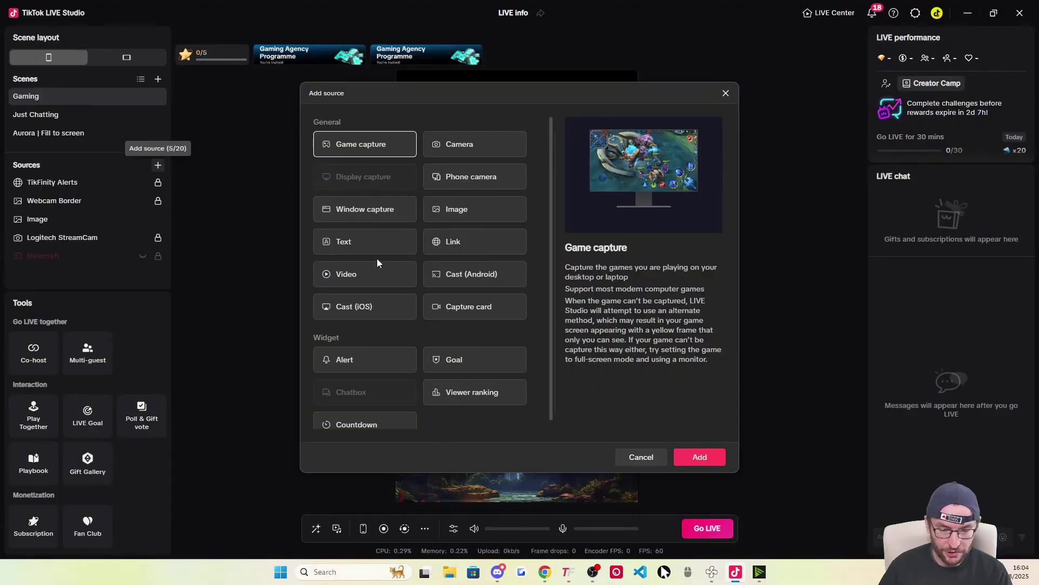
left_click(479, 244)
left_click(704, 458)
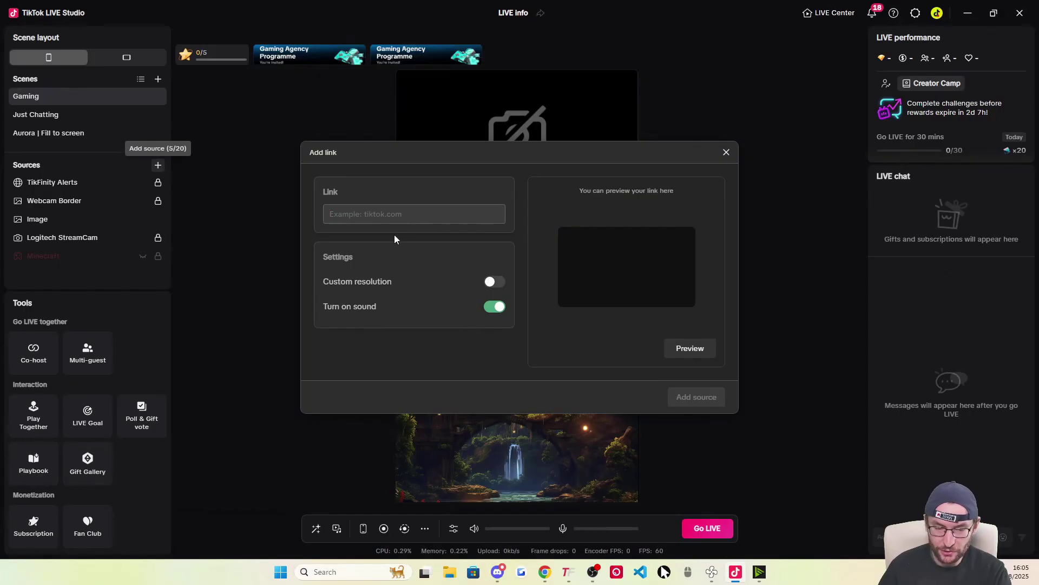
key("ctrl+v")
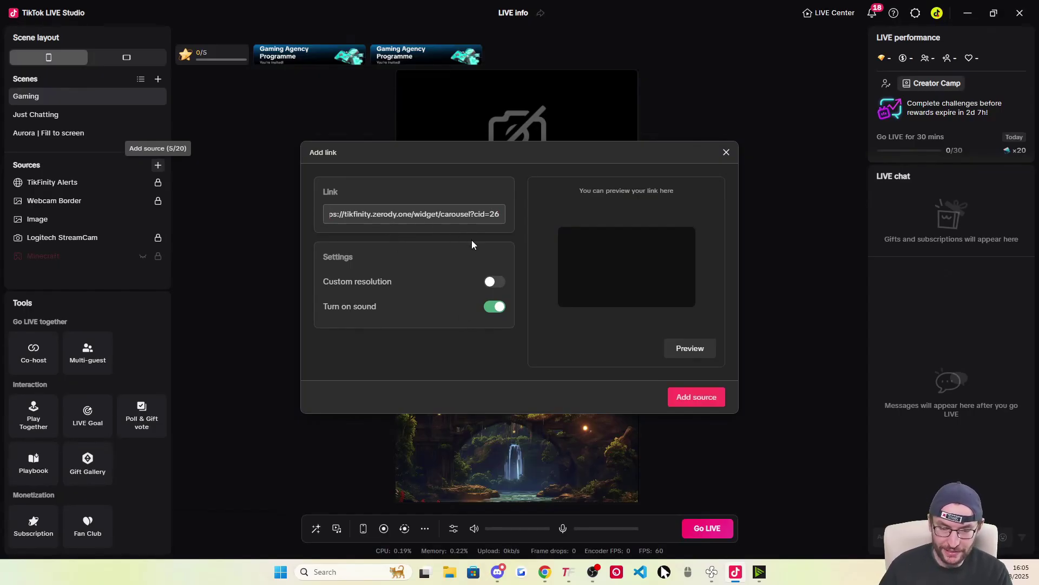
Turn on custom resolution for the link, set its height to 250 and add the source to the scene
left_click(494, 282)
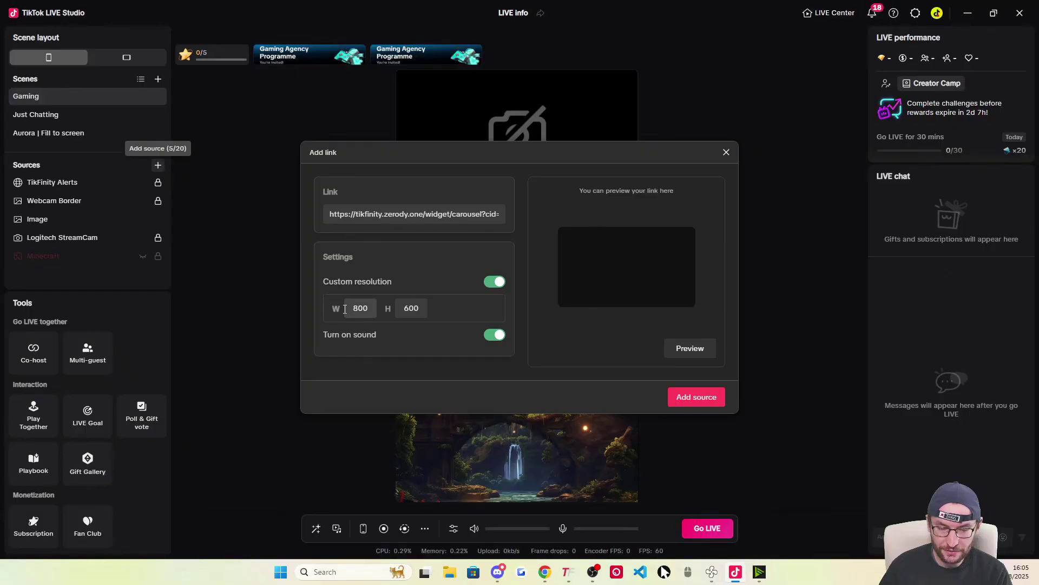
left_click_drag(424, 310, 390, 308)
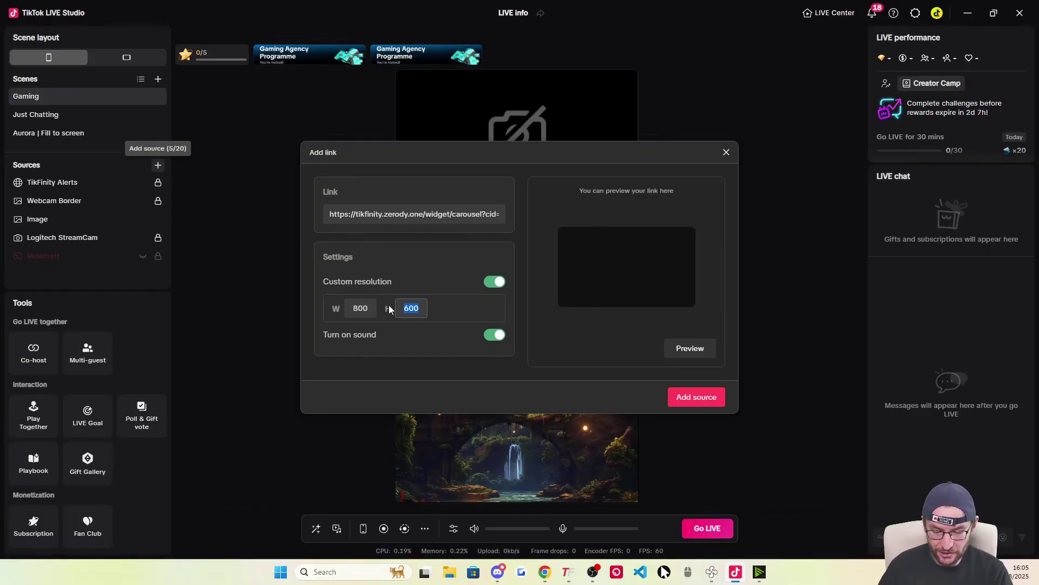
type("250")
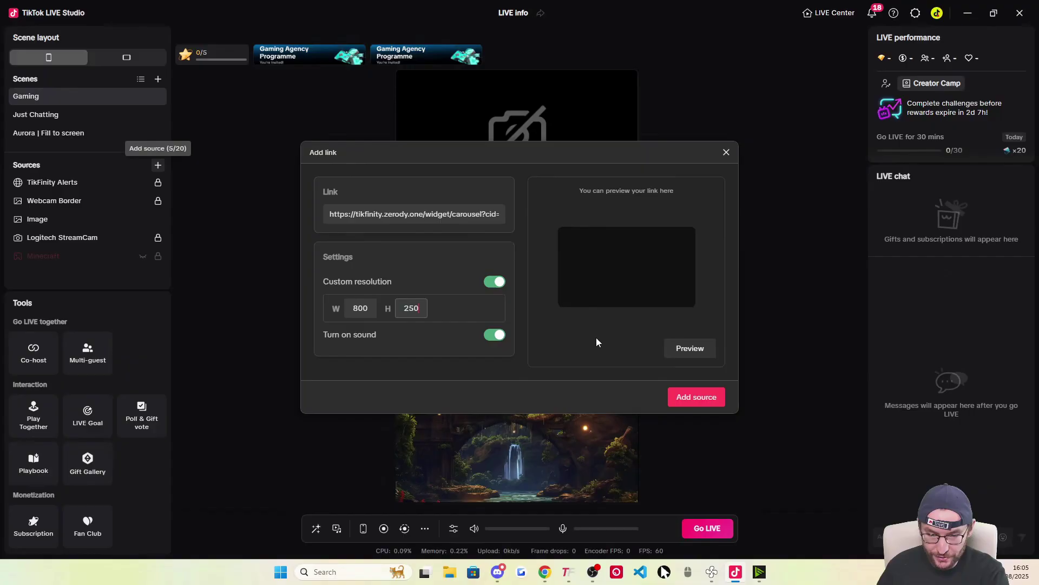
left_click(693, 397)
Scale the slider to about half the canvas width, place it just above the webcam border at the left edge and lock it
left_click_drag(482, 401, 477, 162)
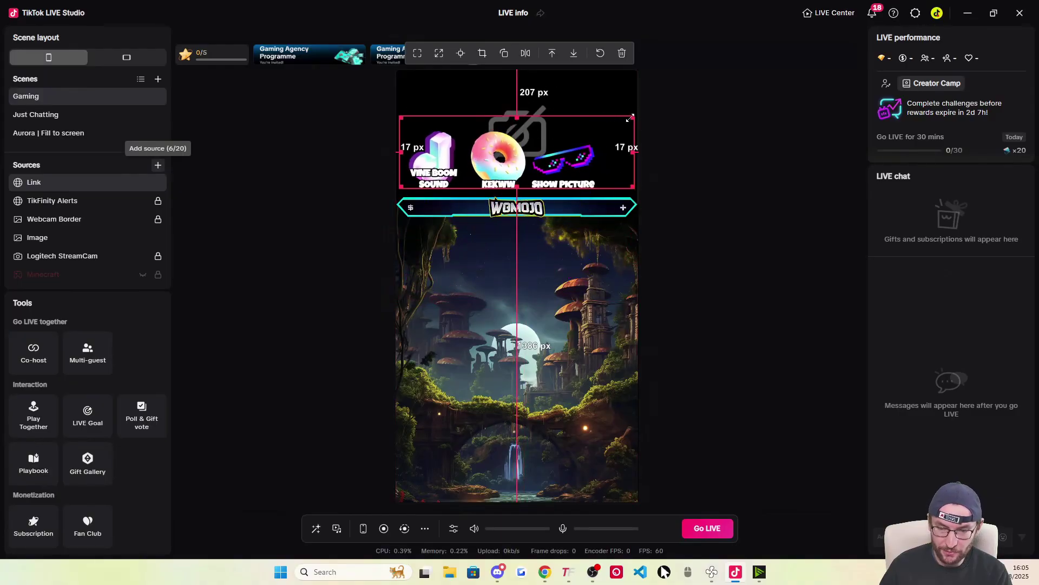
left_click_drag(630, 118, 535, 146)
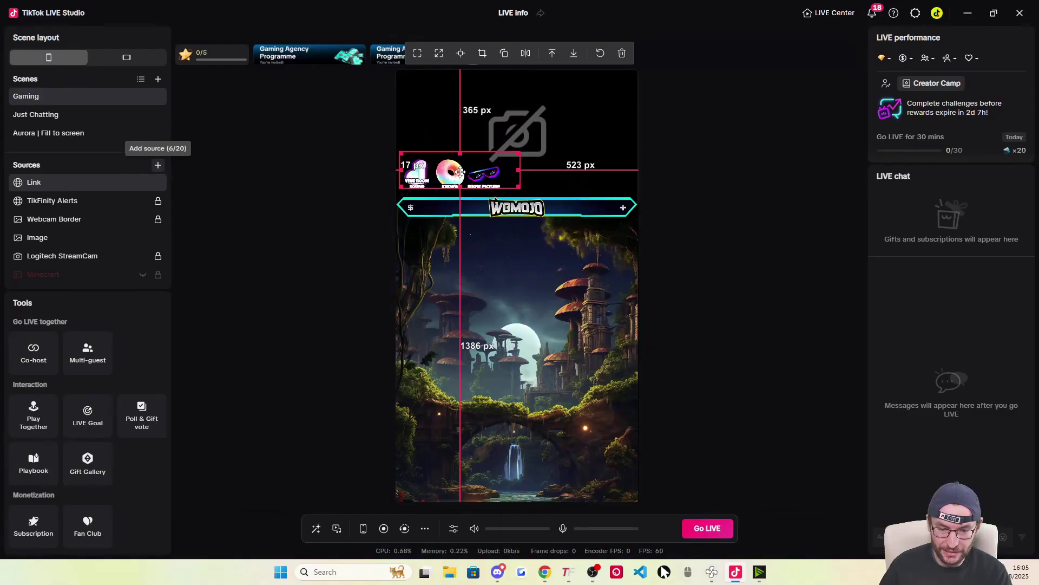
left_click_drag(460, 173, 405, 183)
left_click(158, 184)
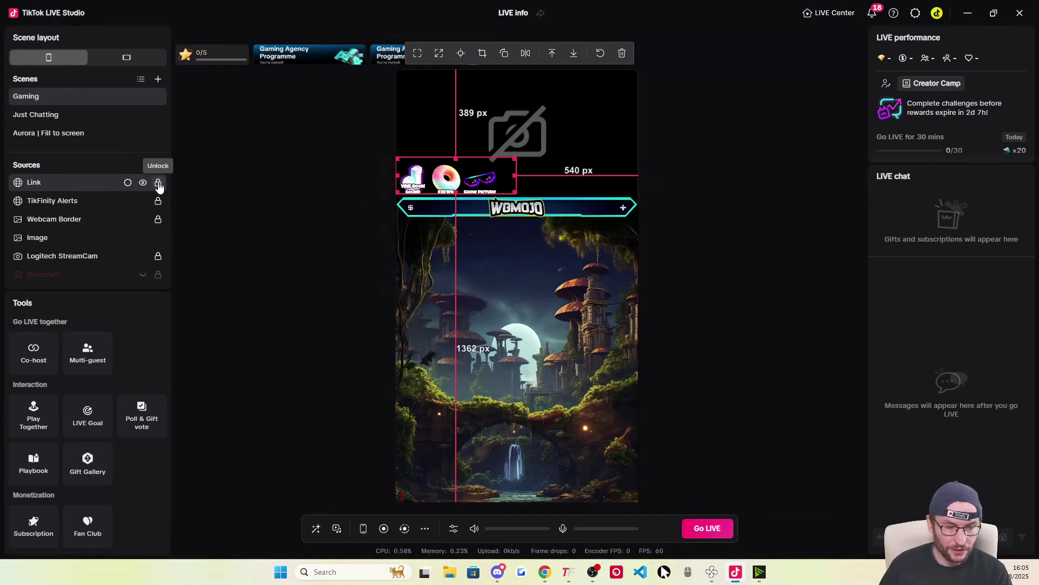
Rename the new Link source as Interaction Slider
right_click(40, 184)
left_click(69, 225)
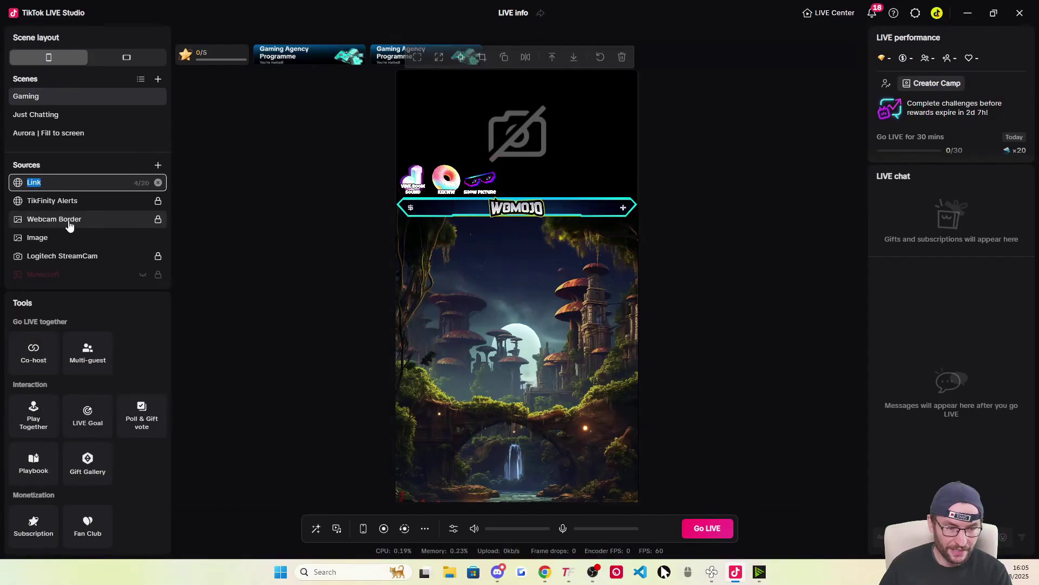
type("lider")
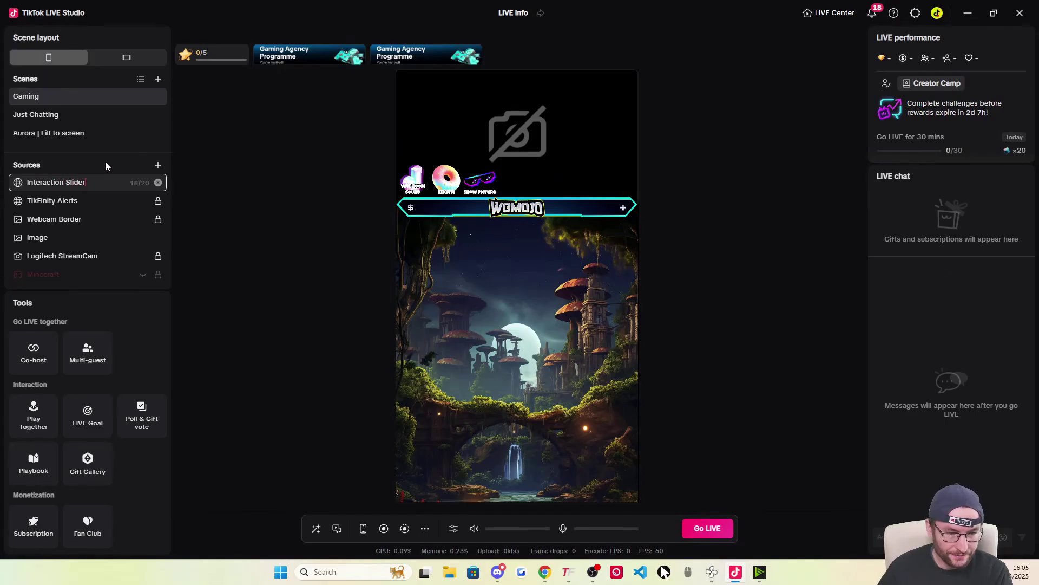
Enter Interaction Slider as the name of the topmost source in the Gaming scene
type("nteraction Slider")
key("Return")
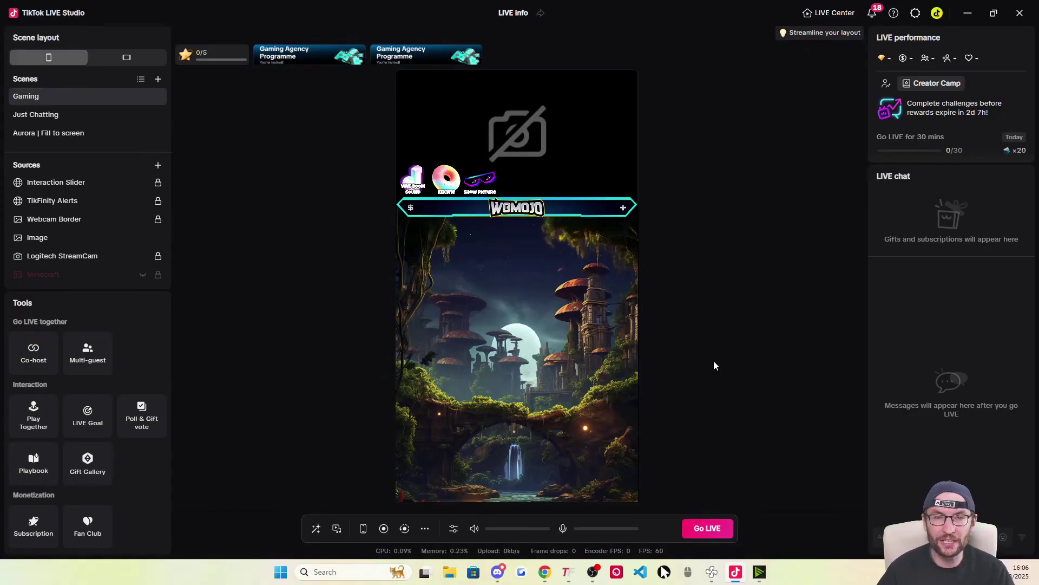
Switch to TikFinity and open the Gift Overlays page at the Gift Counter section
key("alt+Tab")
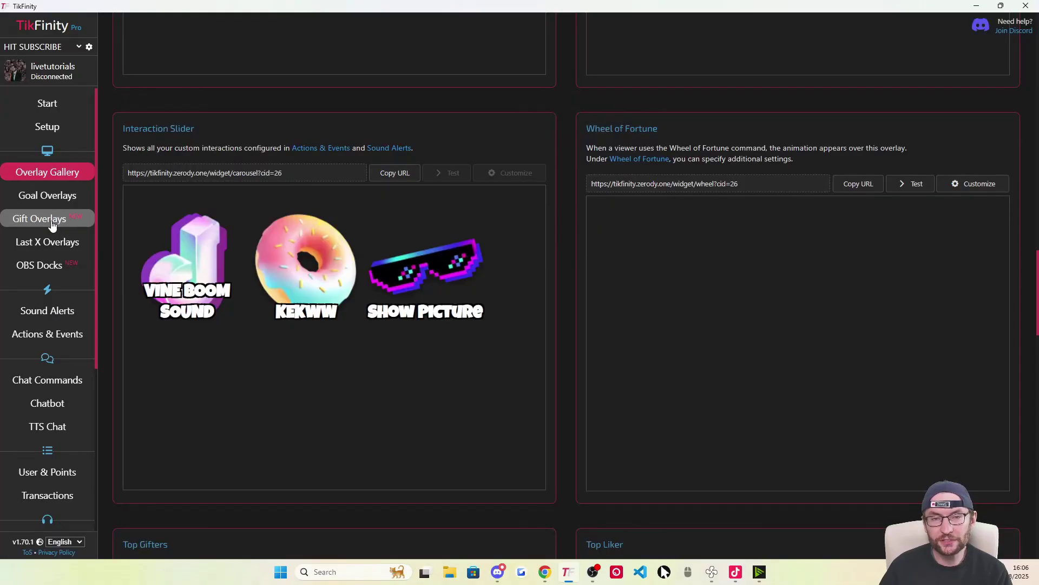
left_click(49, 219)
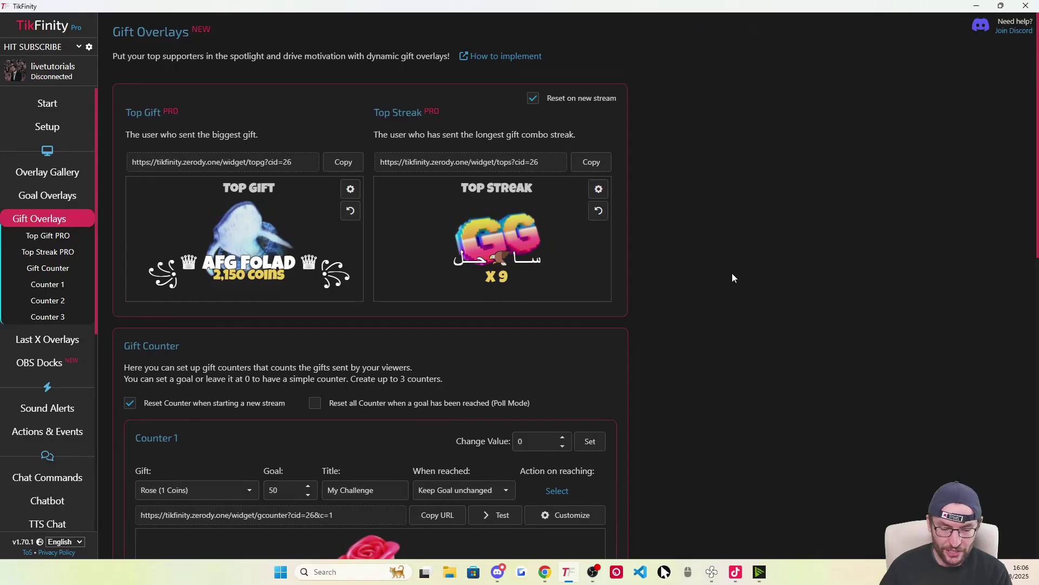
left_click_drag(715, 243, 452, 109)
left_click(452, 109)
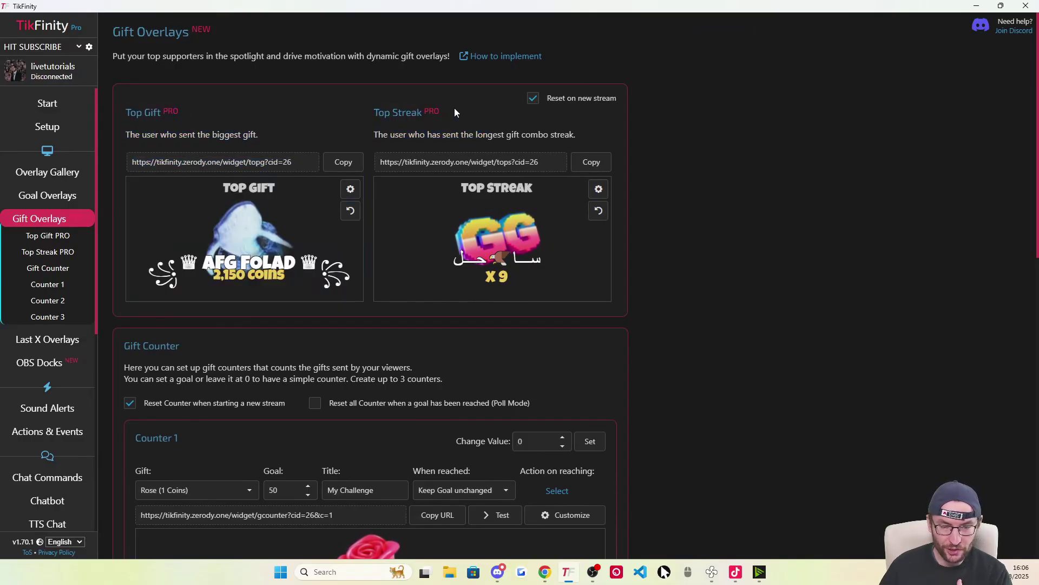
scroll(703, 187, "down", 5)
scroll(701, 184, "up", 1)
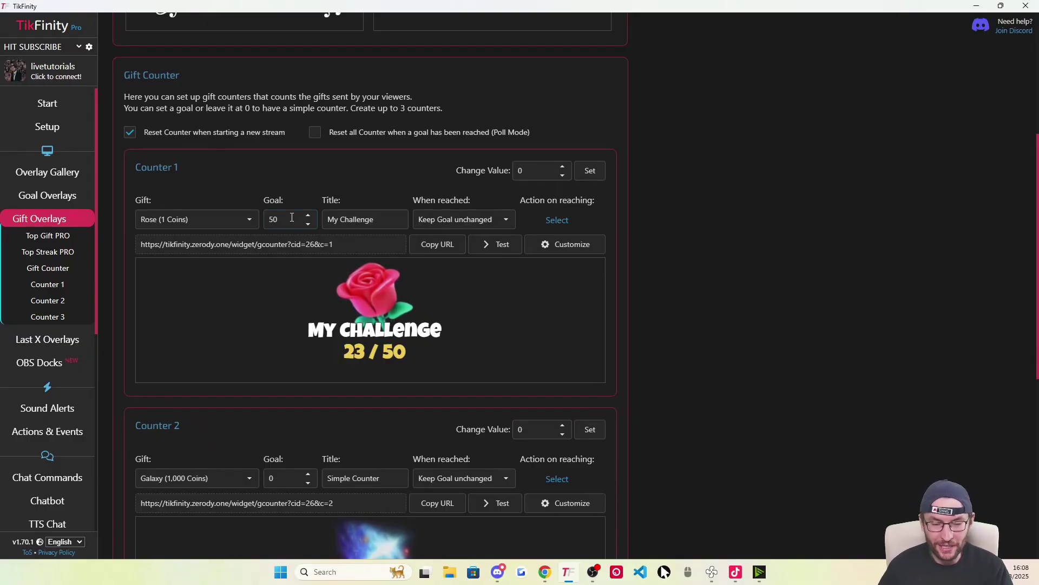
Set Counter 1's goal to 1000, its title to Pet Food and its behaviour when reached to Double Goal
double_click(292, 217)
type("100")
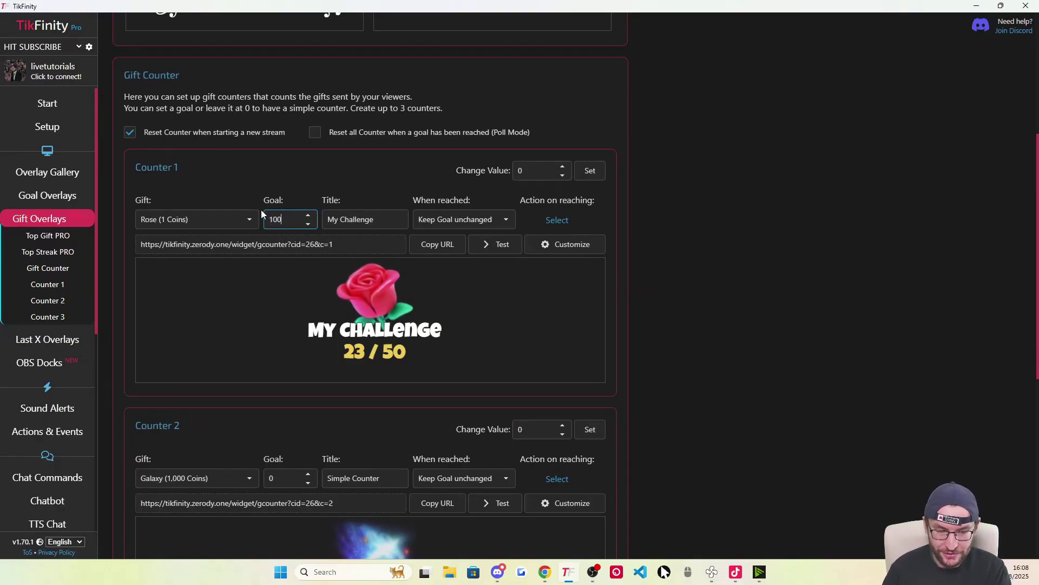
type("0")
triple_click(356, 216)
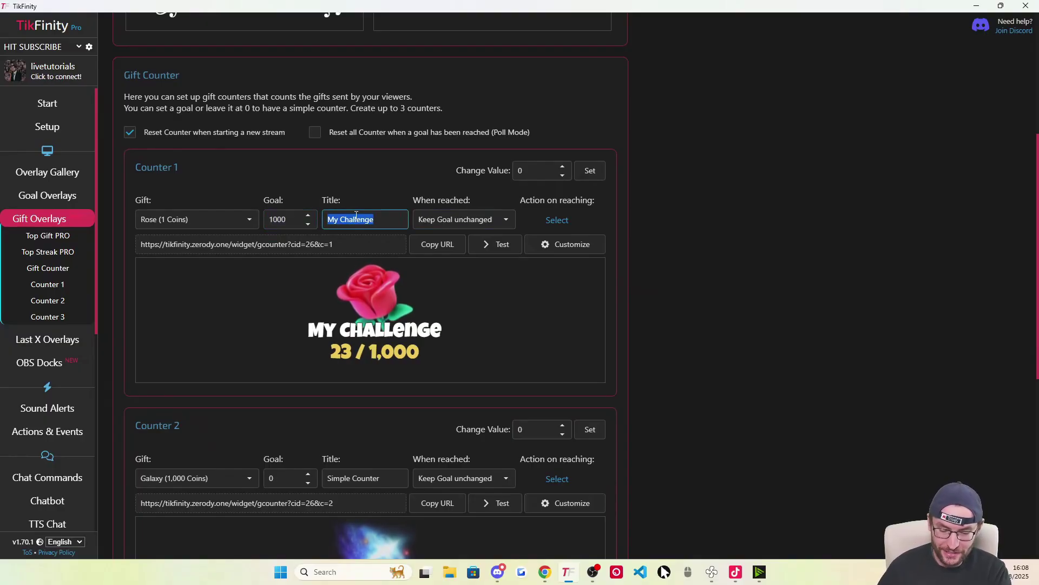
type("Pet Food")
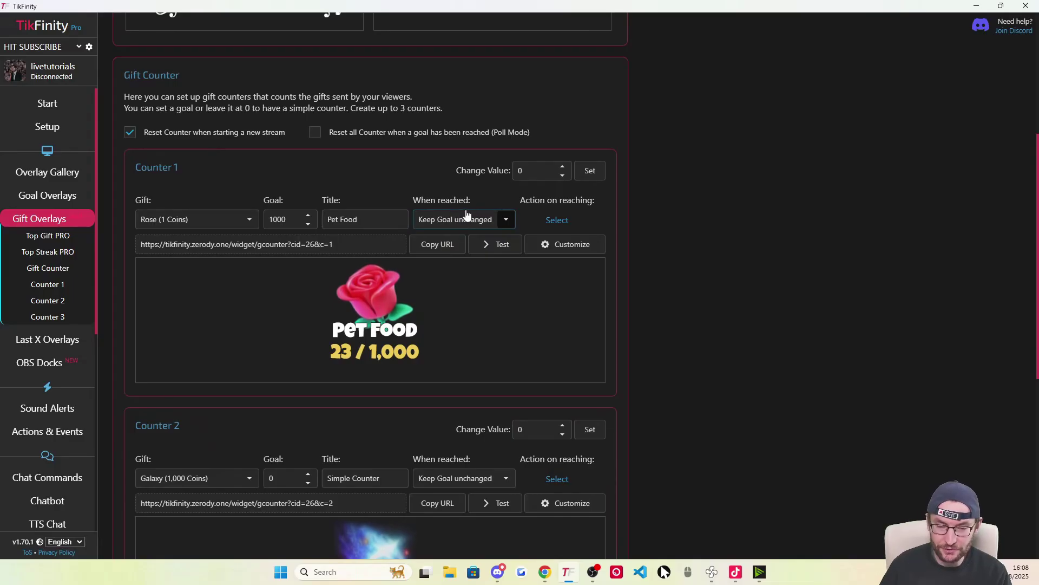
left_click(451, 219)
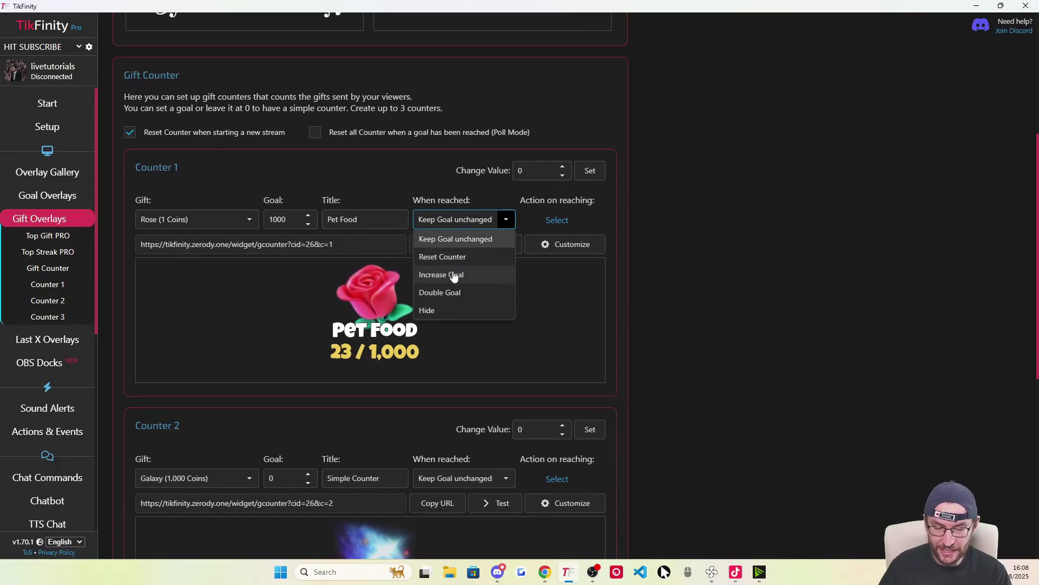
left_click(447, 292)
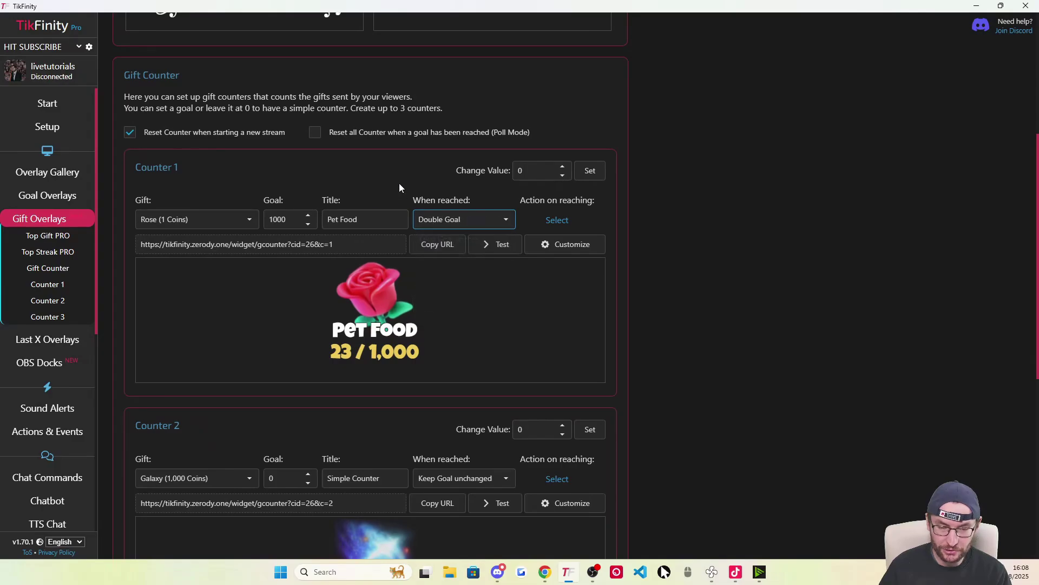
Review Counter 1's overlay customization options for font, colours, offsets and gift image, and close them
left_click(552, 244)
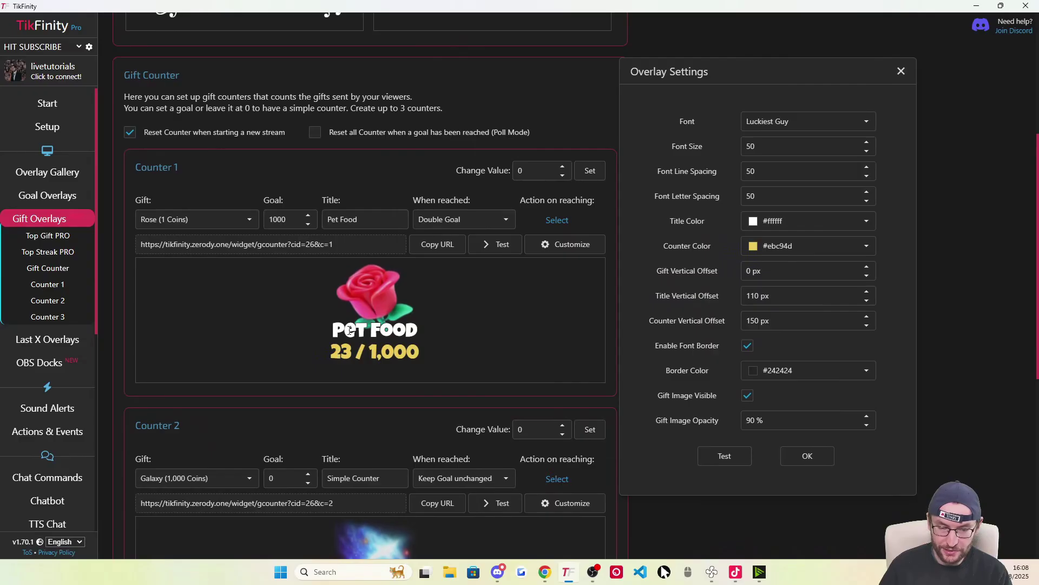
left_click(430, 346)
left_click(511, 338)
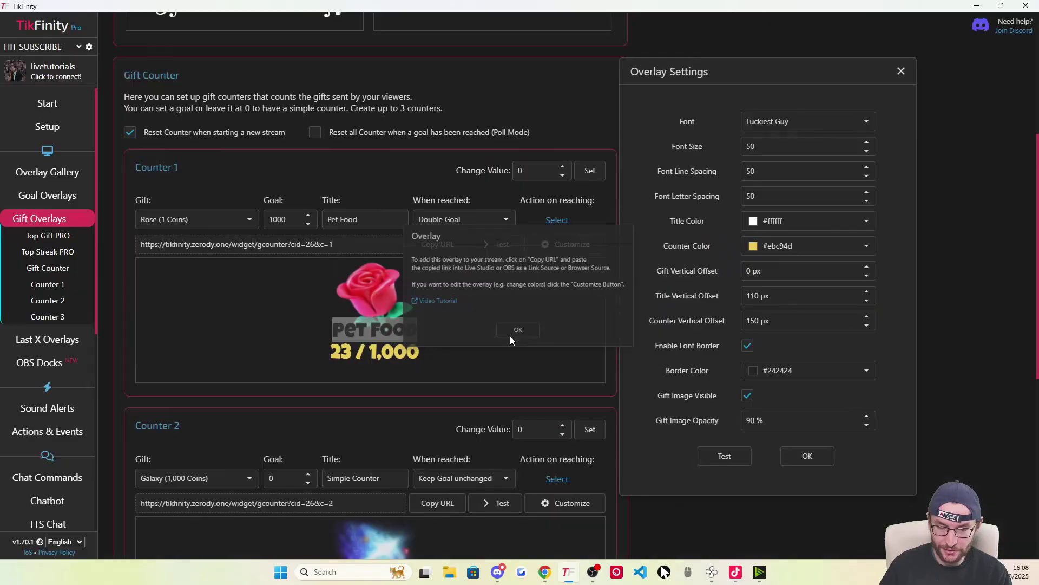
key("Escape")
Copy Counter 1's overlay URL and paste it into a new Link source in TikTok LIVE Studio's Gaming scene
left_click(438, 244)
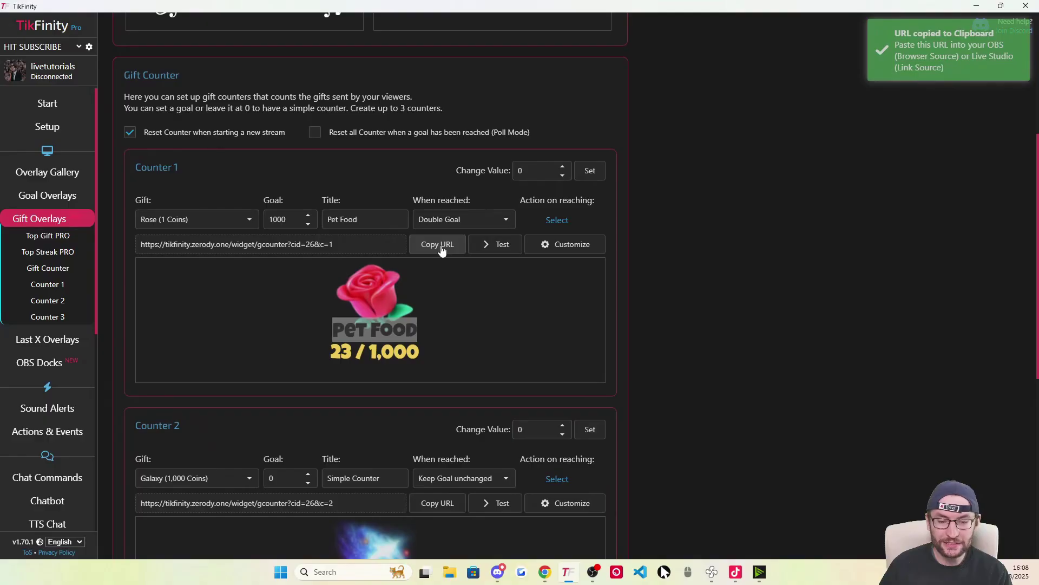
left_click(735, 572)
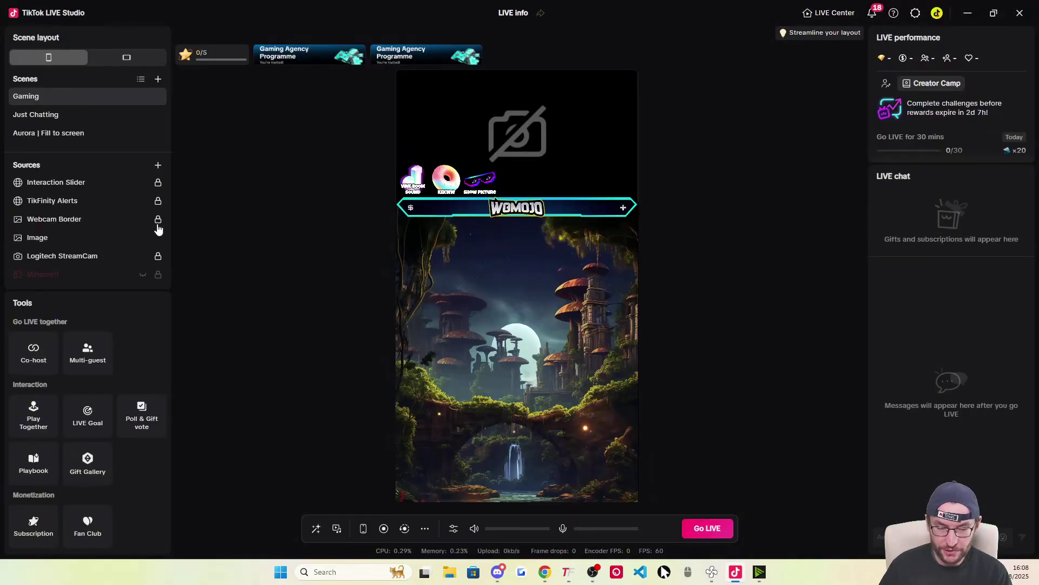
left_click(158, 166)
left_click(466, 241)
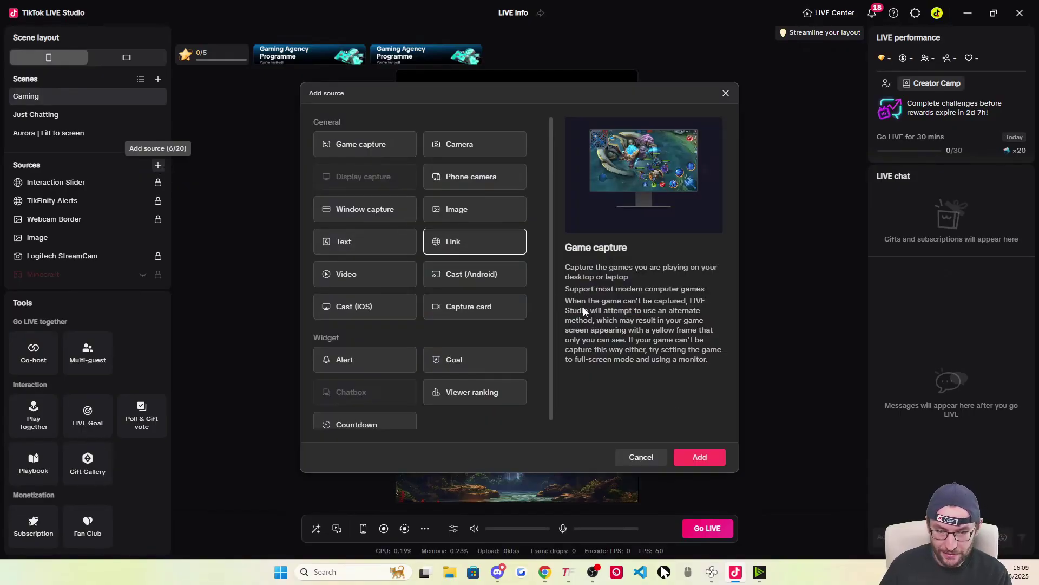
left_click(700, 458)
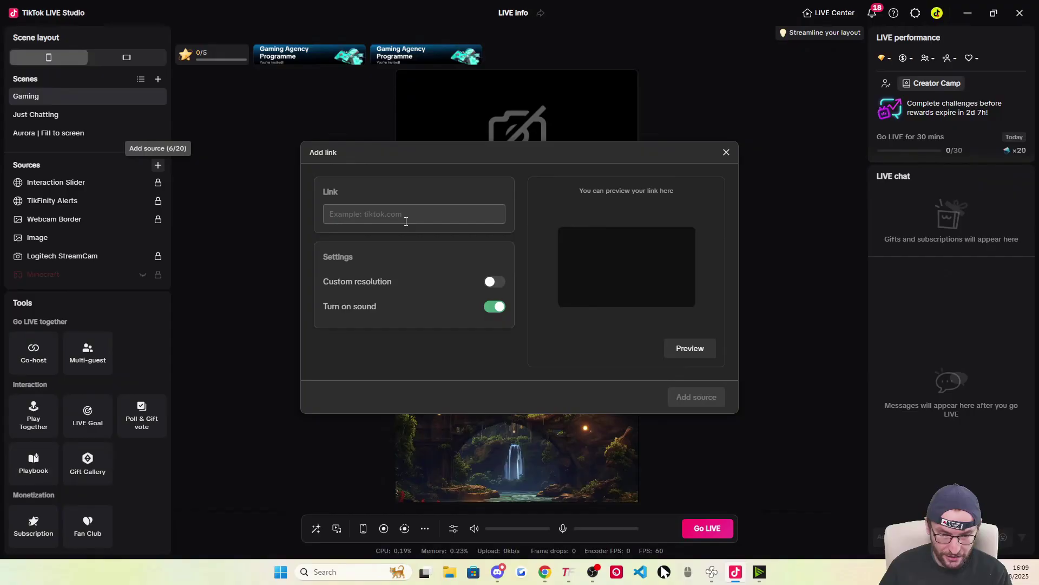
key("ctrl+v")
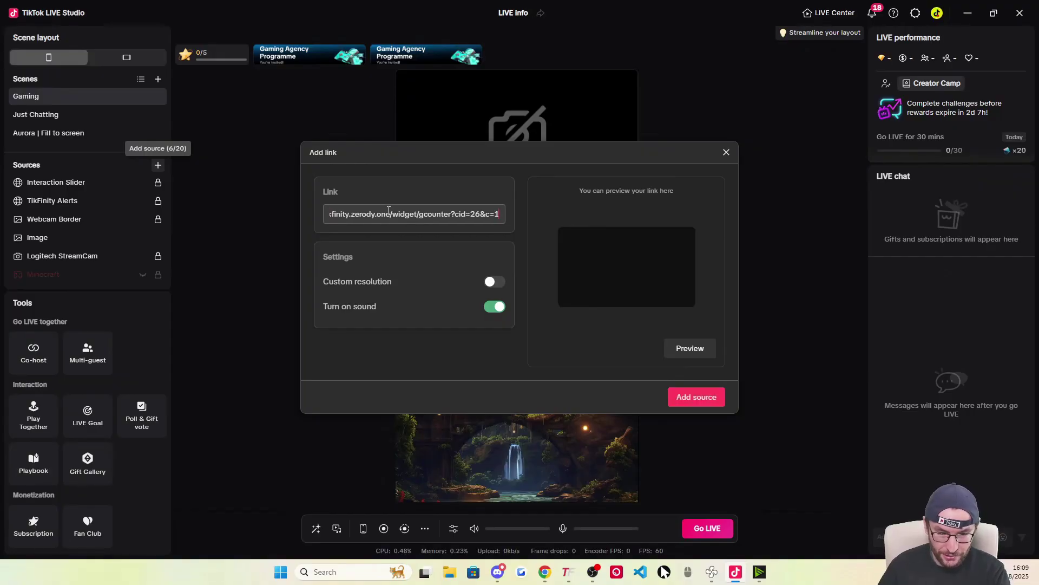
Turn on custom resolution for the link, set it to 300 by 300 and add the source to the scene
left_click(494, 282)
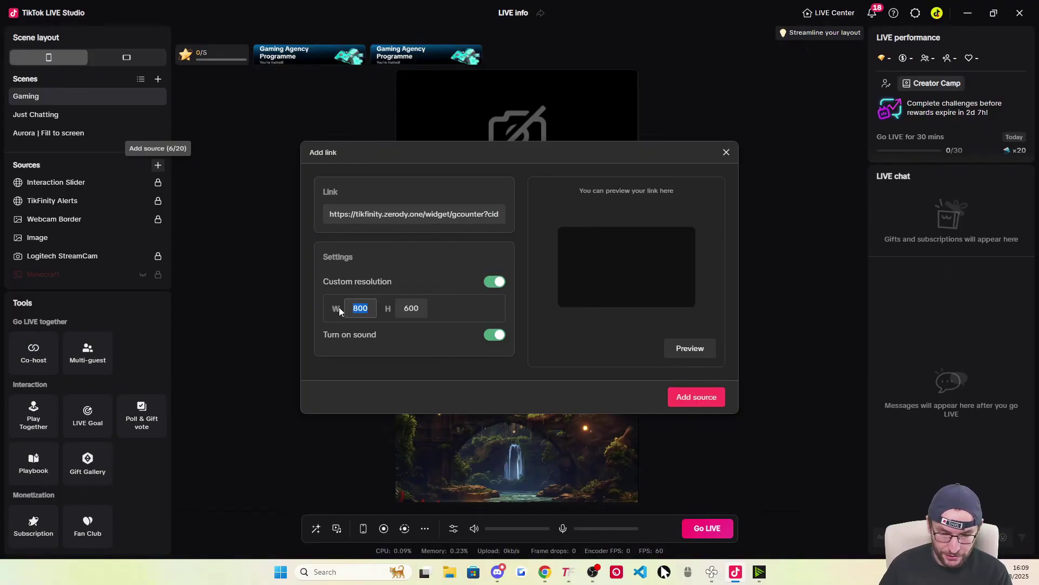
type("300")
double_click(411, 308)
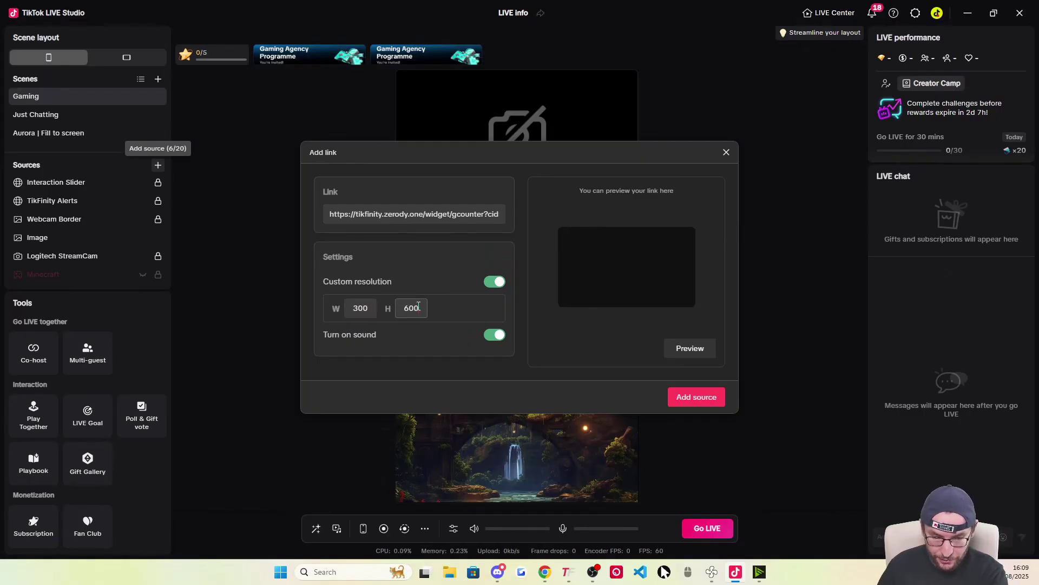
type("300")
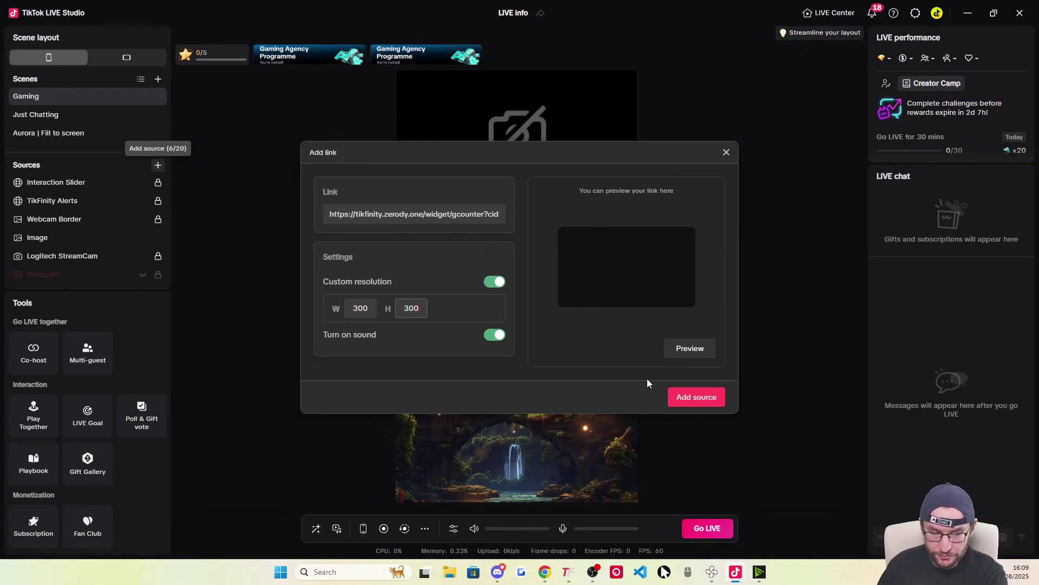
left_click(695, 397)
left_click_drag(519, 389, 502, 283)
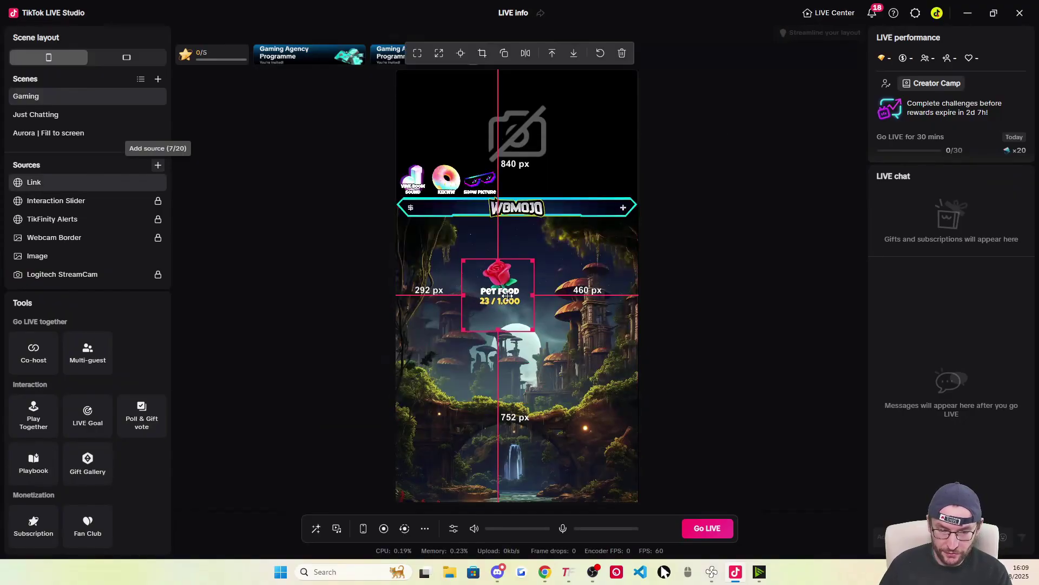
Rename the new Link source as Rose Goal and place the counter just above the webcam border at the canvas's right edge
right_click(42, 182)
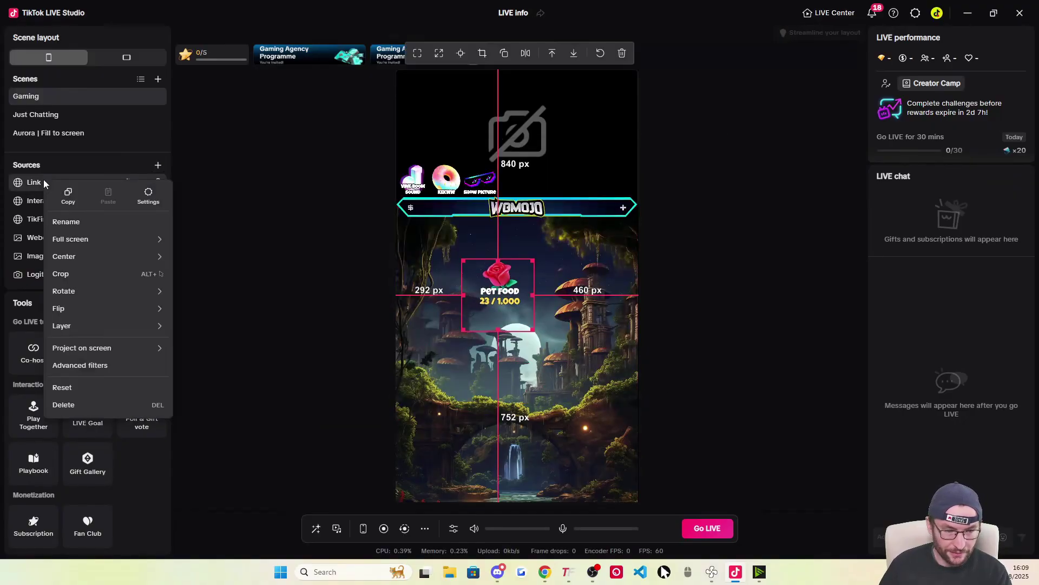
left_click(77, 221)
type("Rose G")
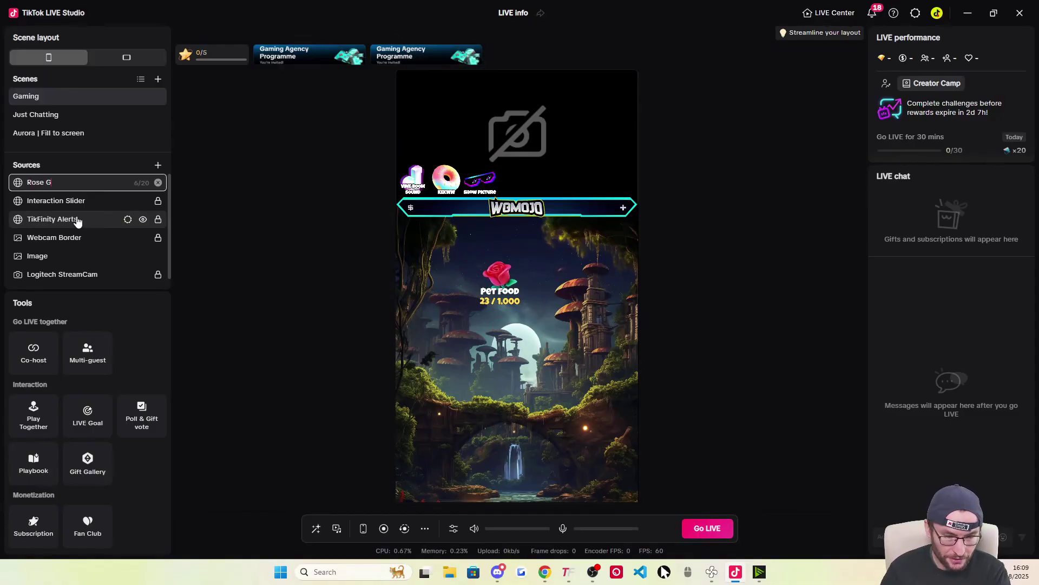
type("oal")
key("Return")
left_click_drag(512, 283, 610, 191)
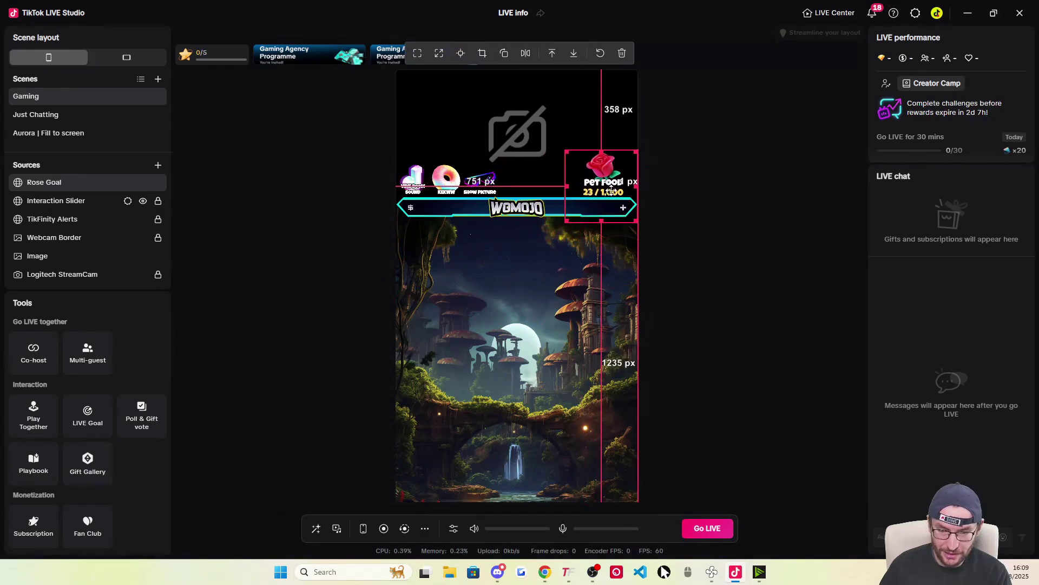
left_click(799, 282)
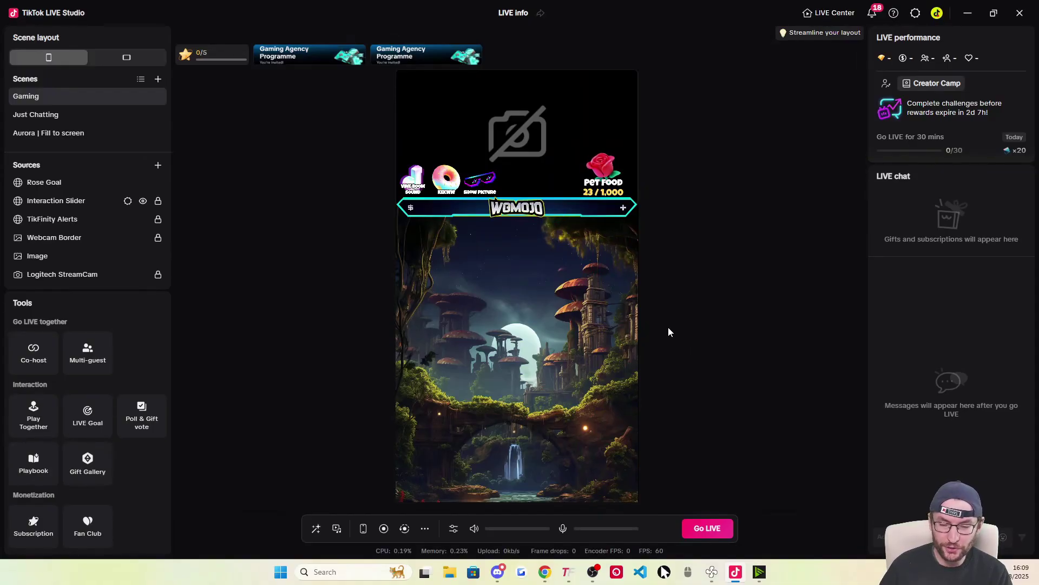
Switch to TikFinity and open the Timer page
left_click(568, 572)
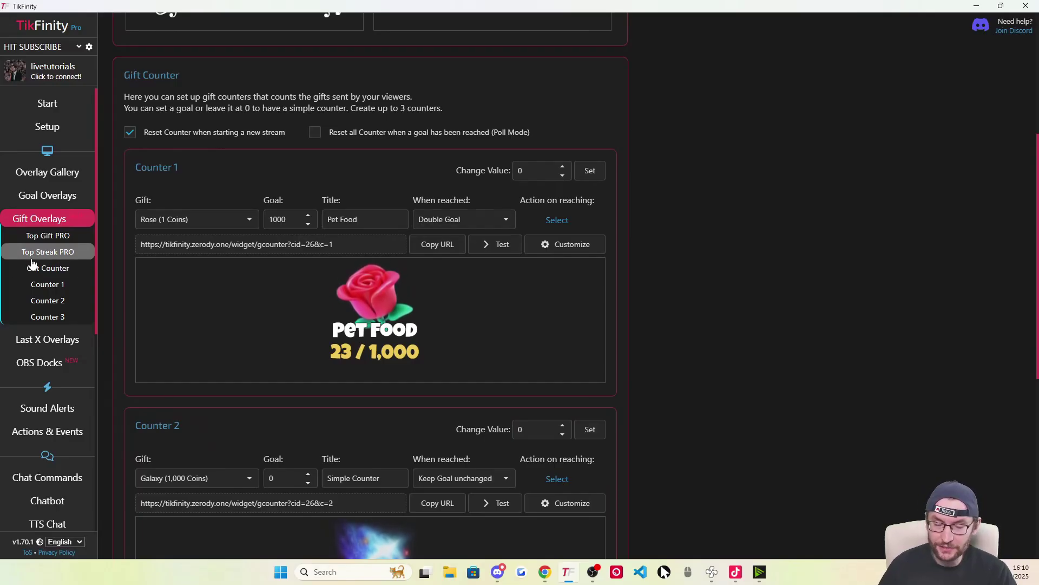
scroll(33, 265, "down", 5)
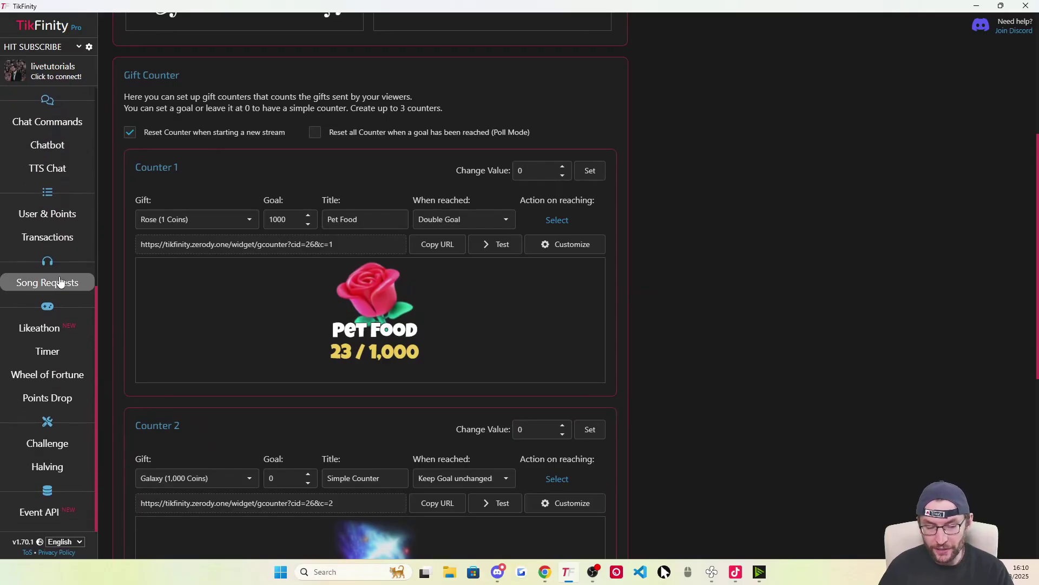
left_click(59, 355)
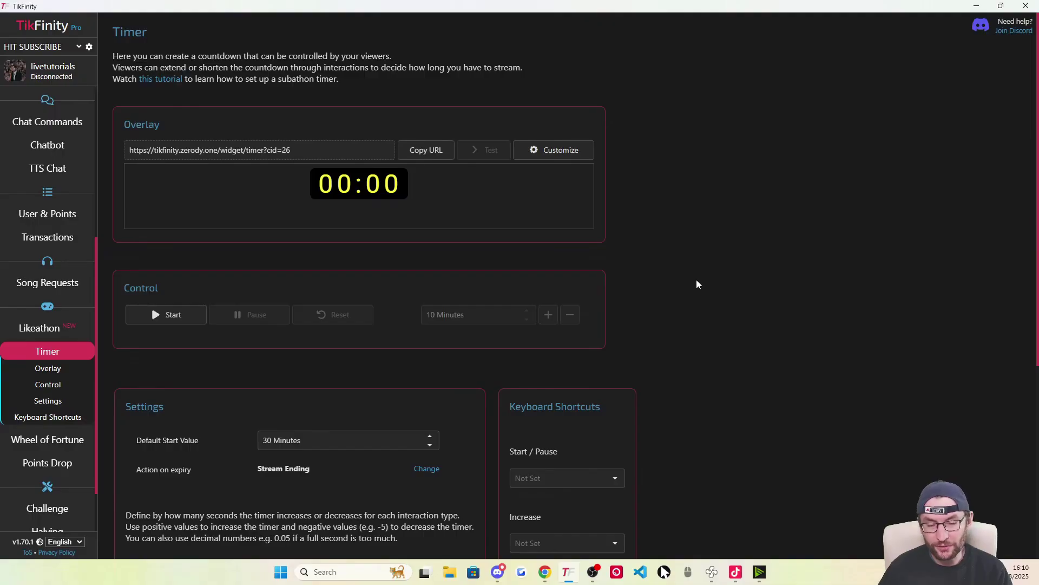
Examine the timer's settings for the seconds added per coin and per subscribe, along with the countdown overlay preview
scroll(697, 279, "down", 5)
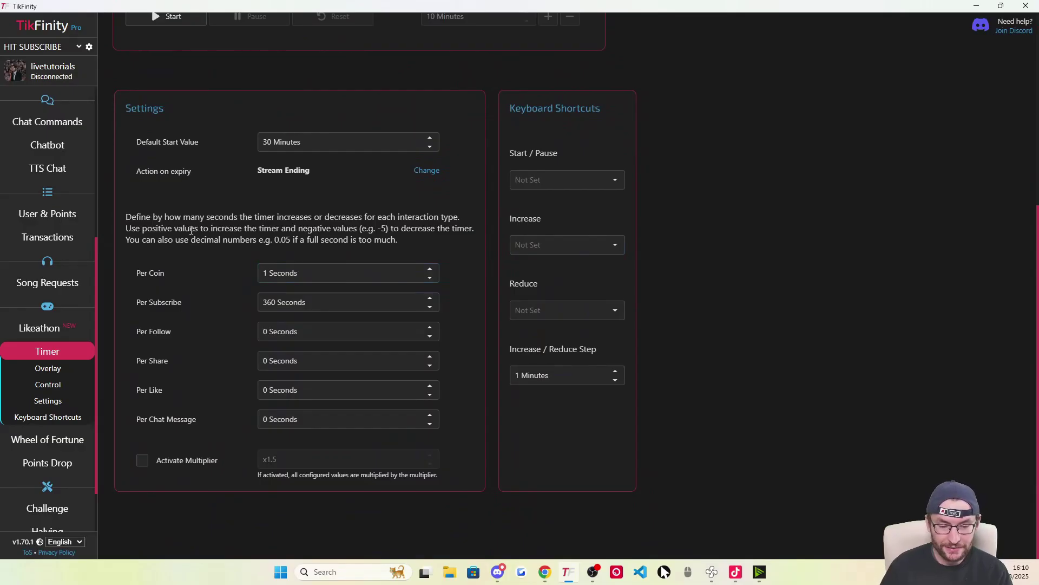
triple_click(306, 272)
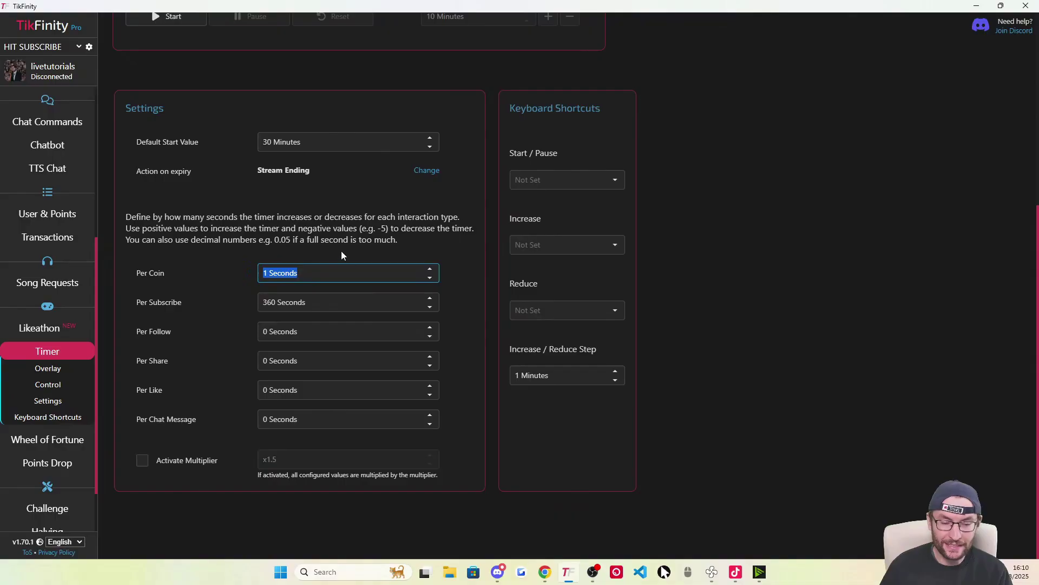
scroll(411, 240, "up", 5)
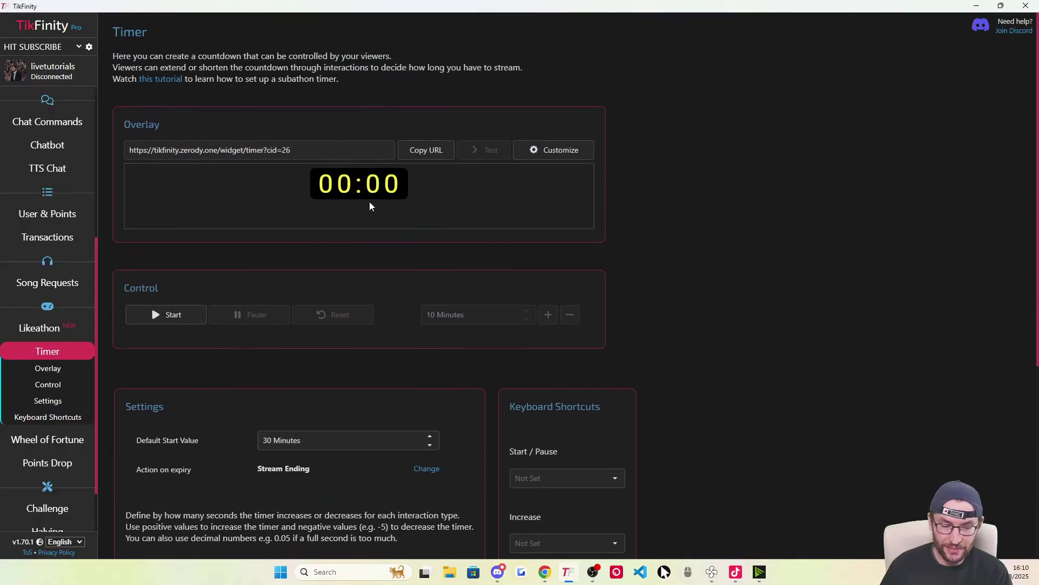
scroll(369, 203, "down", 5)
left_click_drag(308, 331, 249, 335)
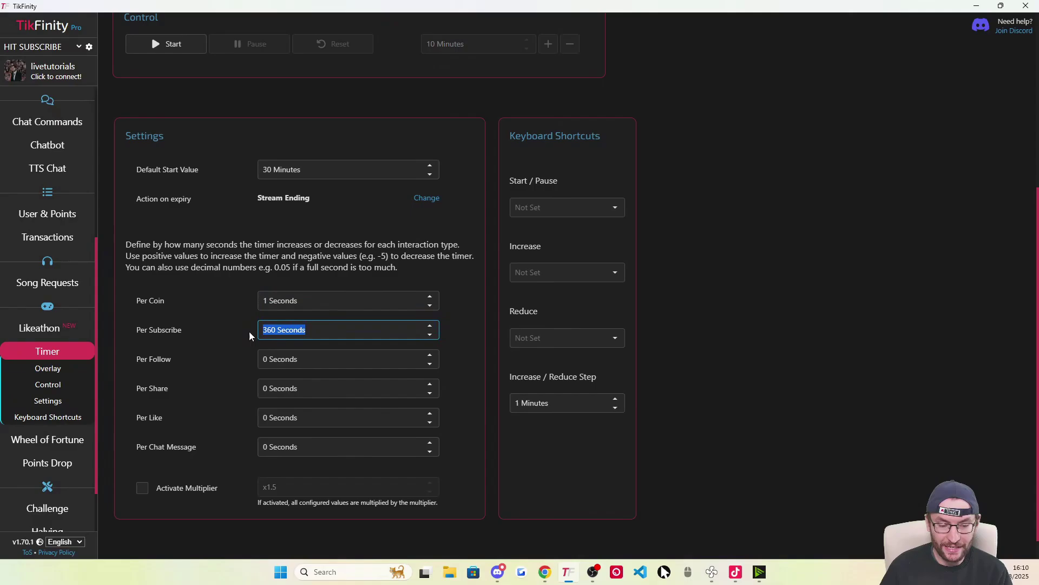
left_click(310, 235)
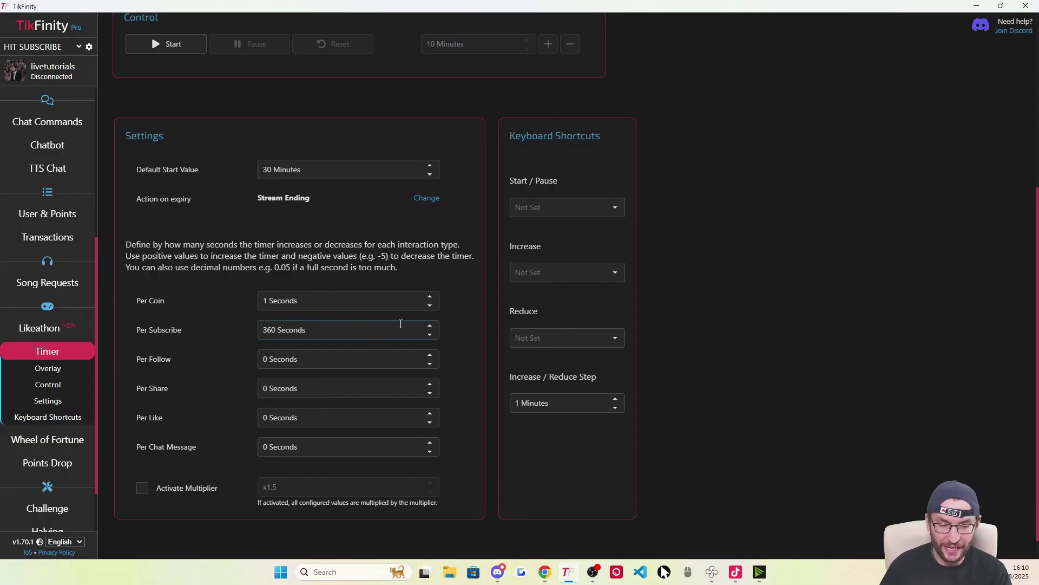
scroll(599, 320, "up", 5)
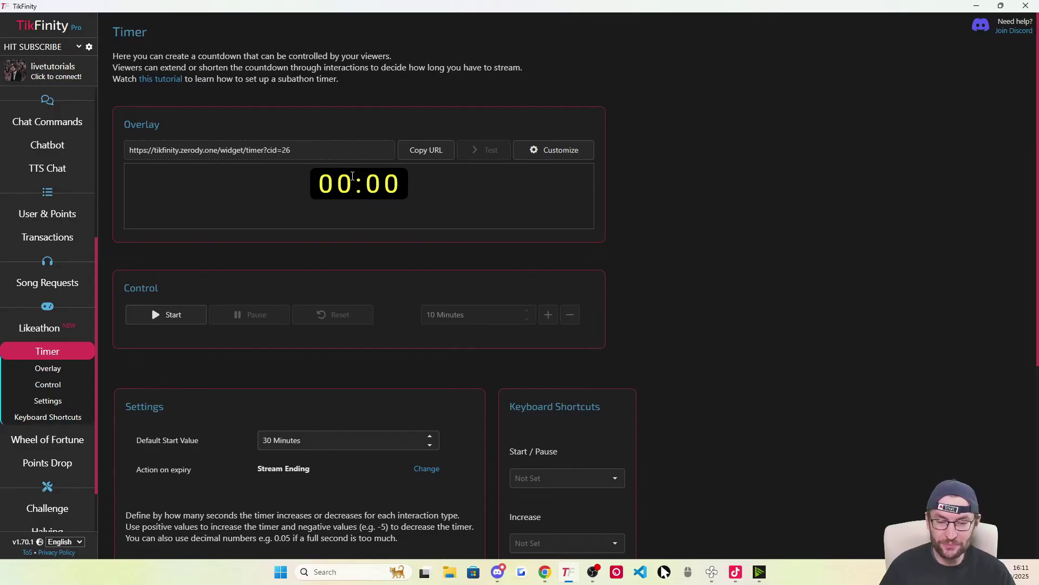
left_click(388, 193)
left_click(501, 340)
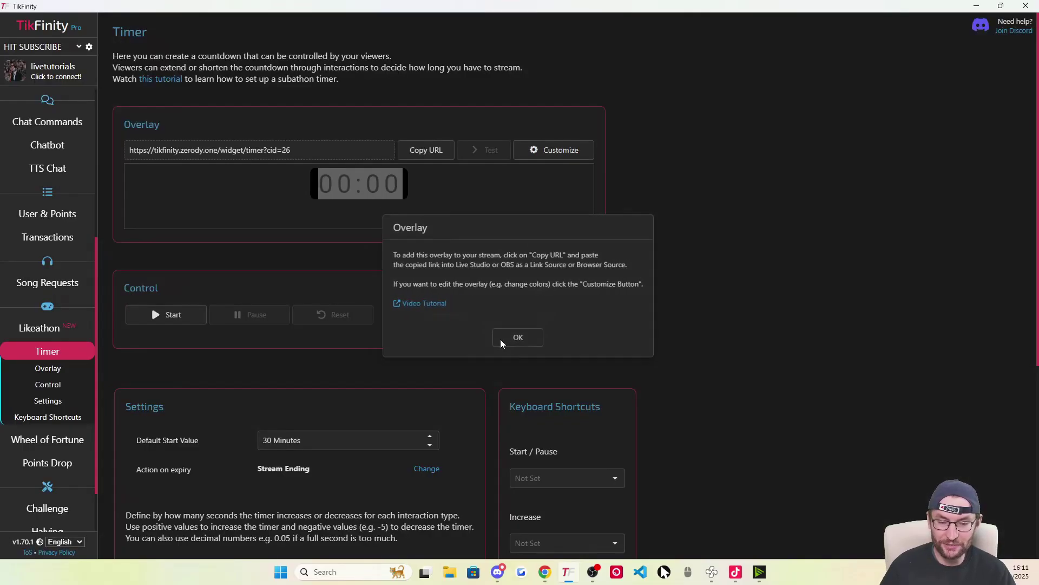
Dismiss the overlay notice, copy the timer's overlay URL and start the countdown
left_click(394, 126)
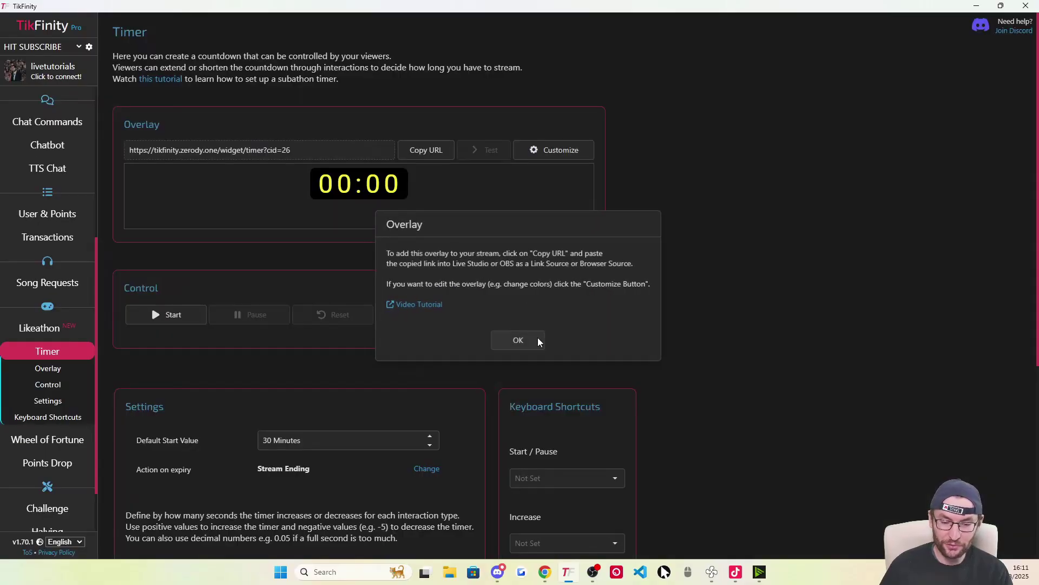
left_click(537, 341)
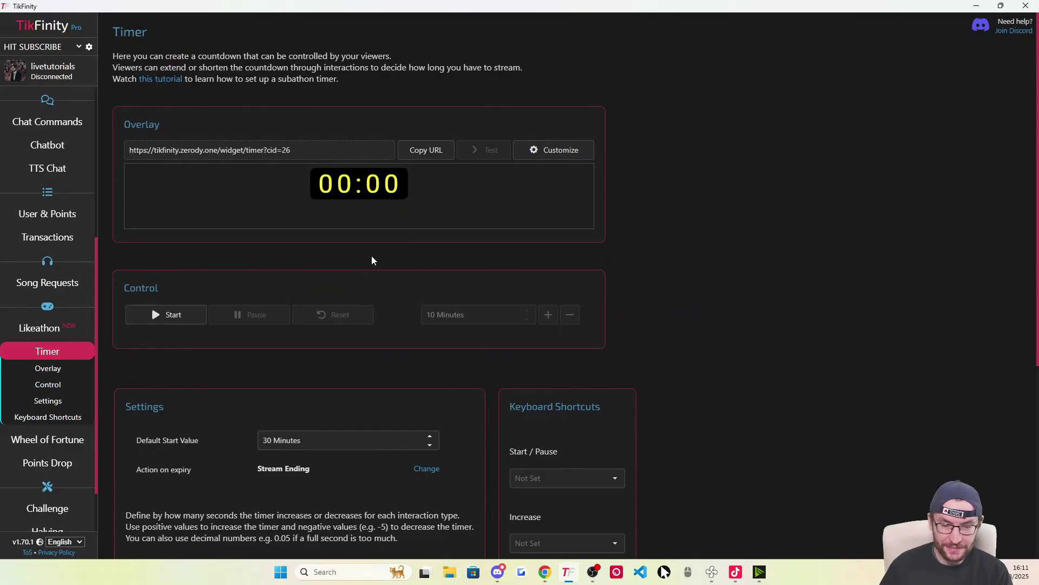
left_click(422, 152)
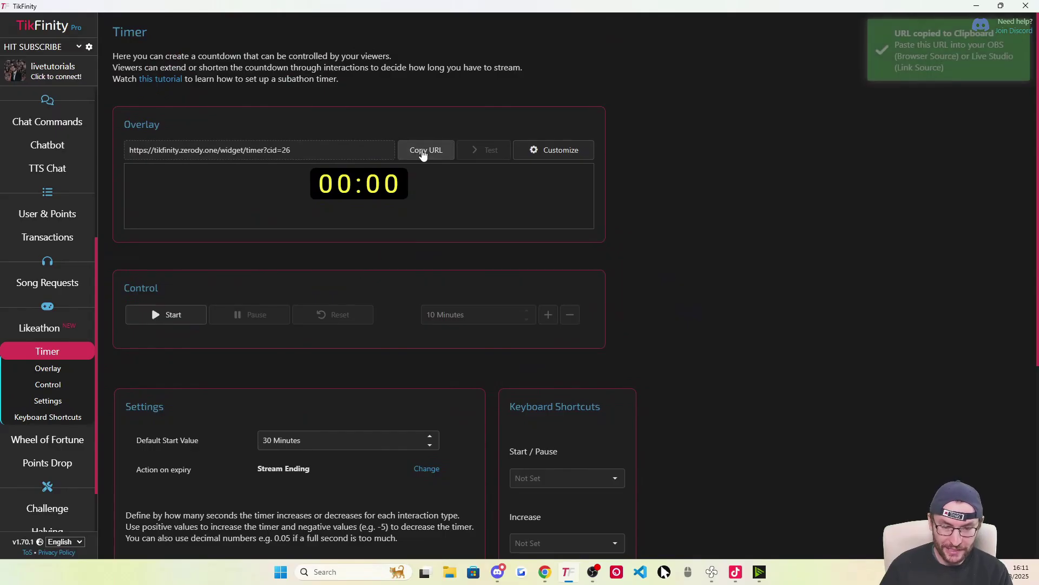
left_click(183, 316)
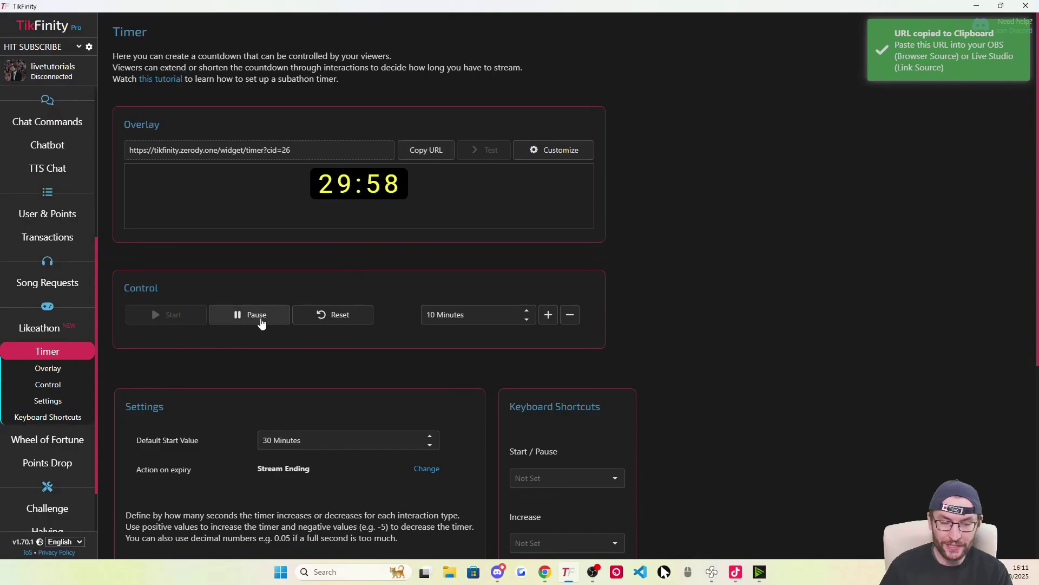
scroll(267, 296, "down", 5)
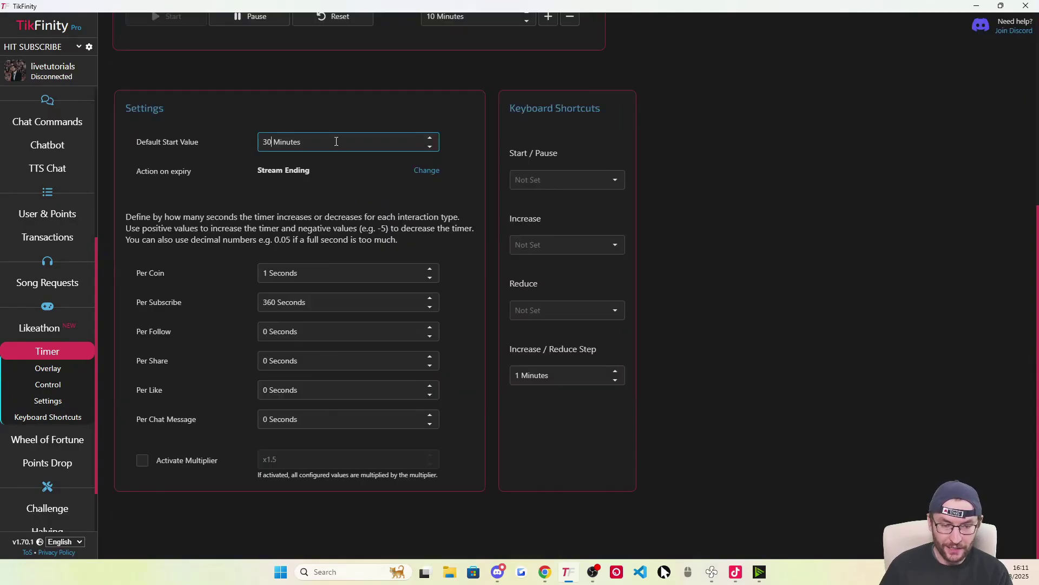
left_click(291, 115)
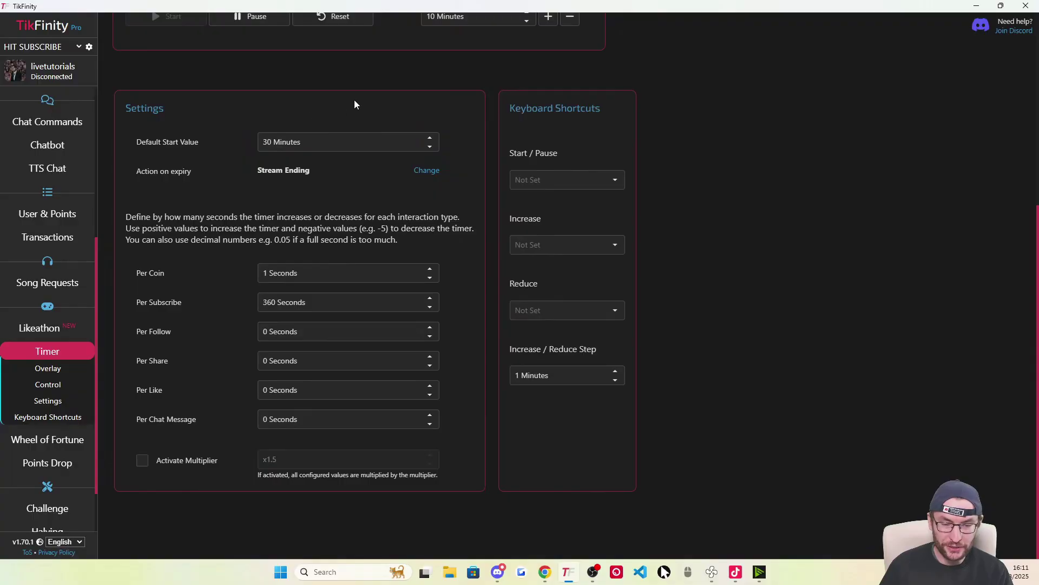
left_click_drag(303, 142, 253, 136)
left_click(292, 102)
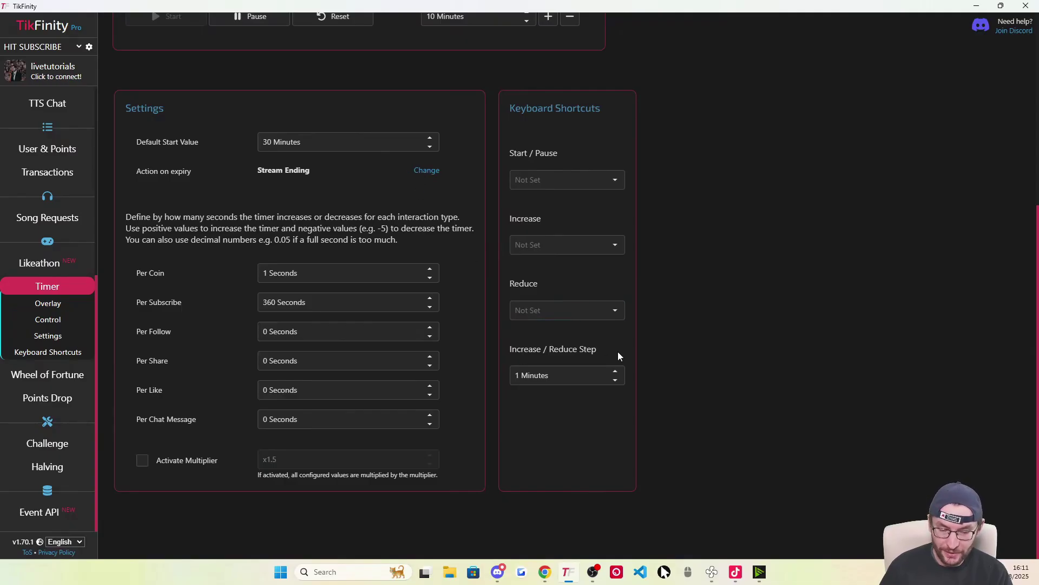
Switch to TikTok LIVE Studio and create a new Link source with the copied timer overlay URL
left_click(736, 571)
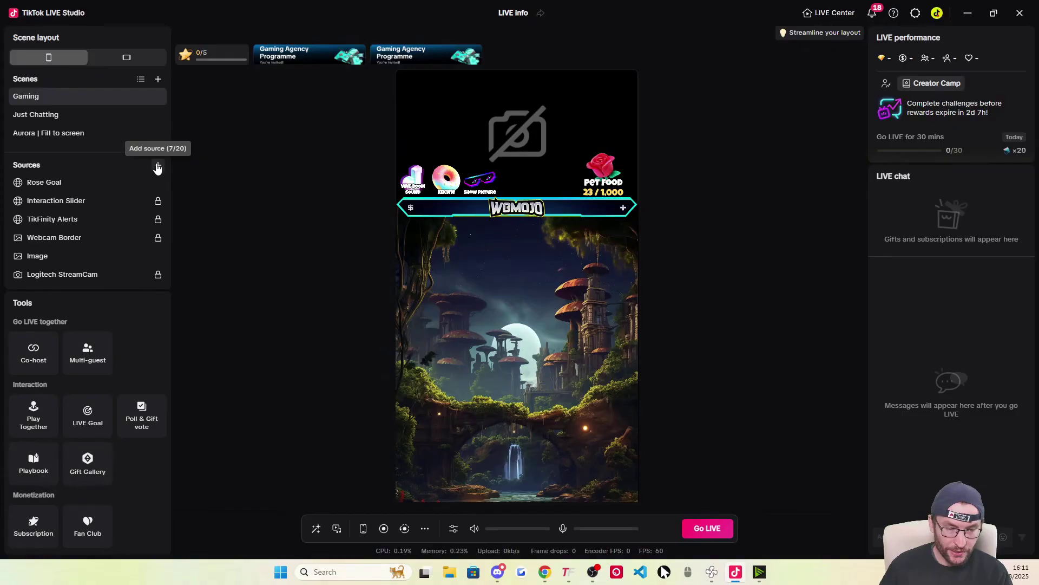
left_click(158, 165)
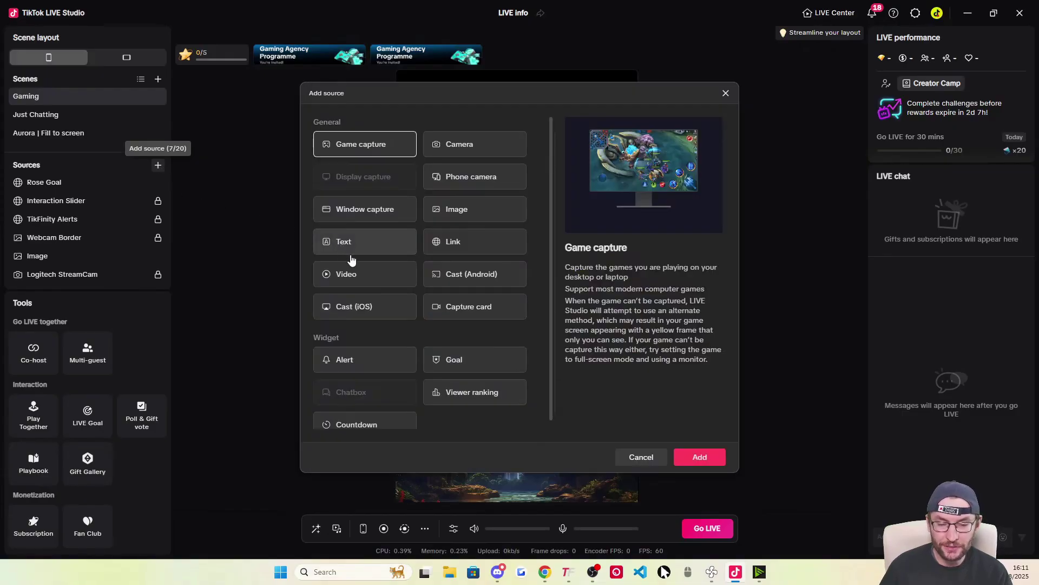
left_click(463, 243)
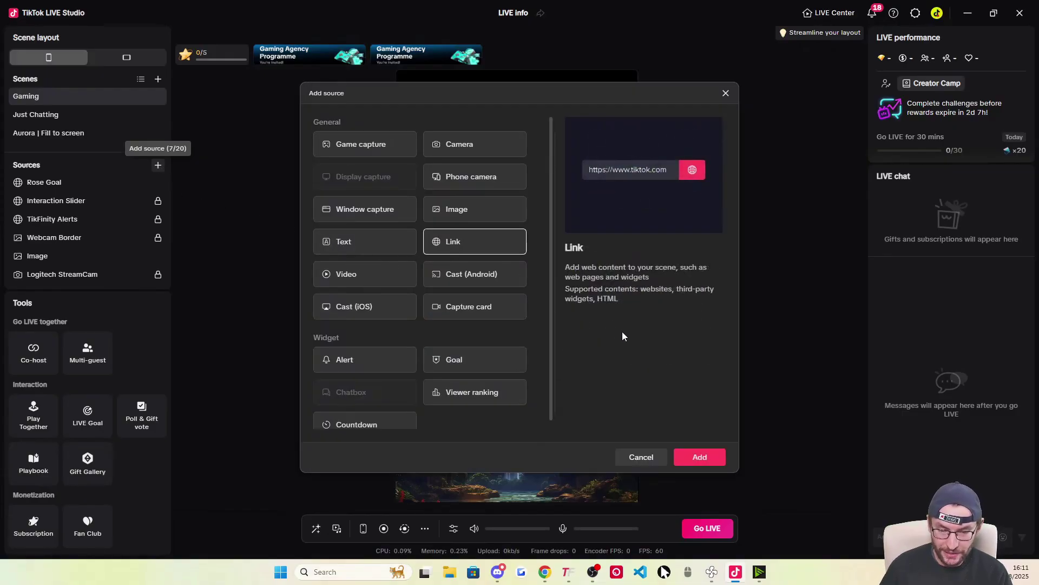
left_click(700, 458)
left_click(407, 215)
key("ctrl+v")
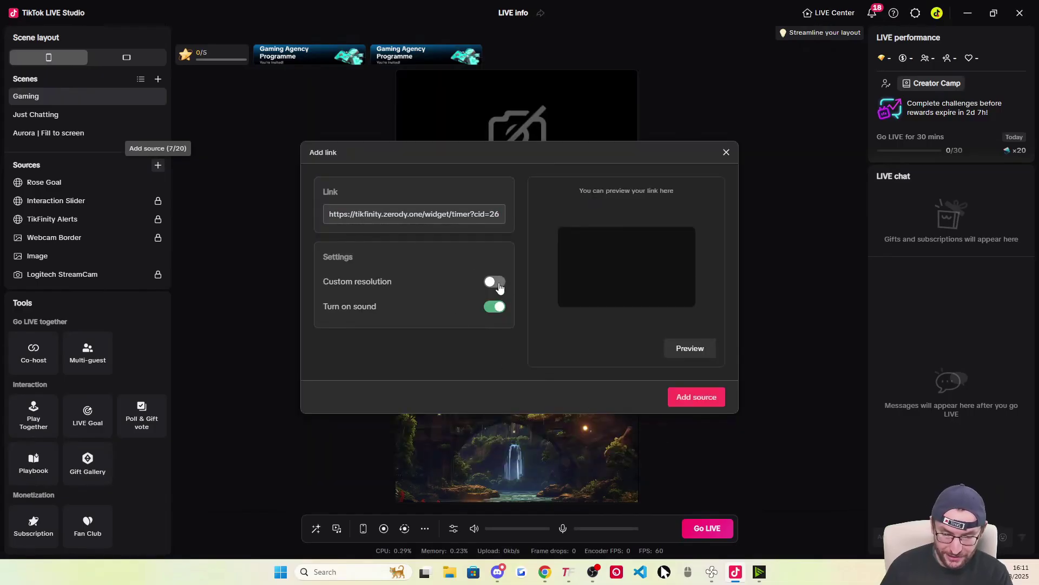
Turn on custom resolution for the timer link and set it to 200 by 100
left_click(495, 282)
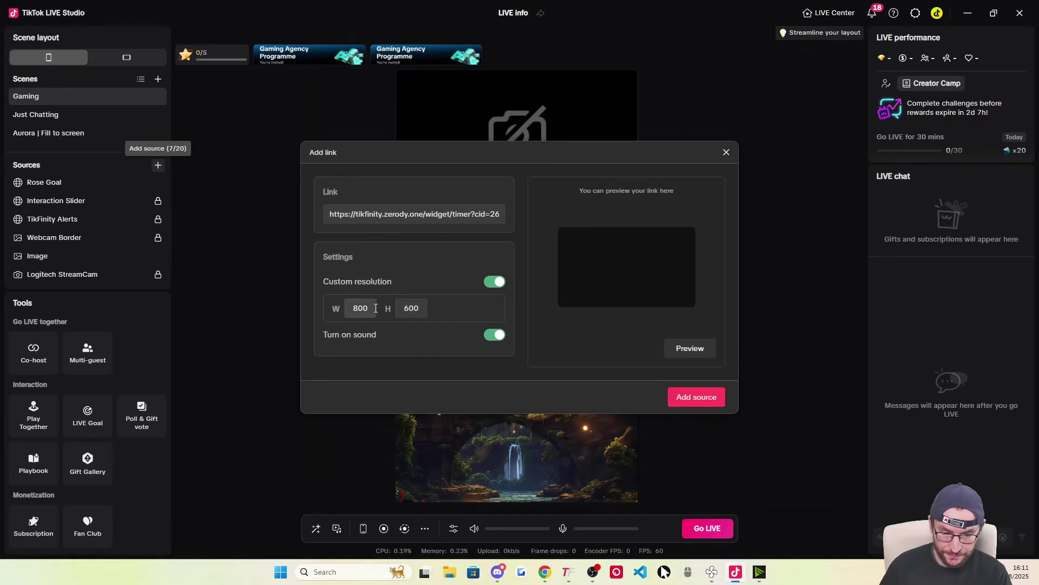
key("shift+Tab")
type("200")
key("Tab")
type("300")
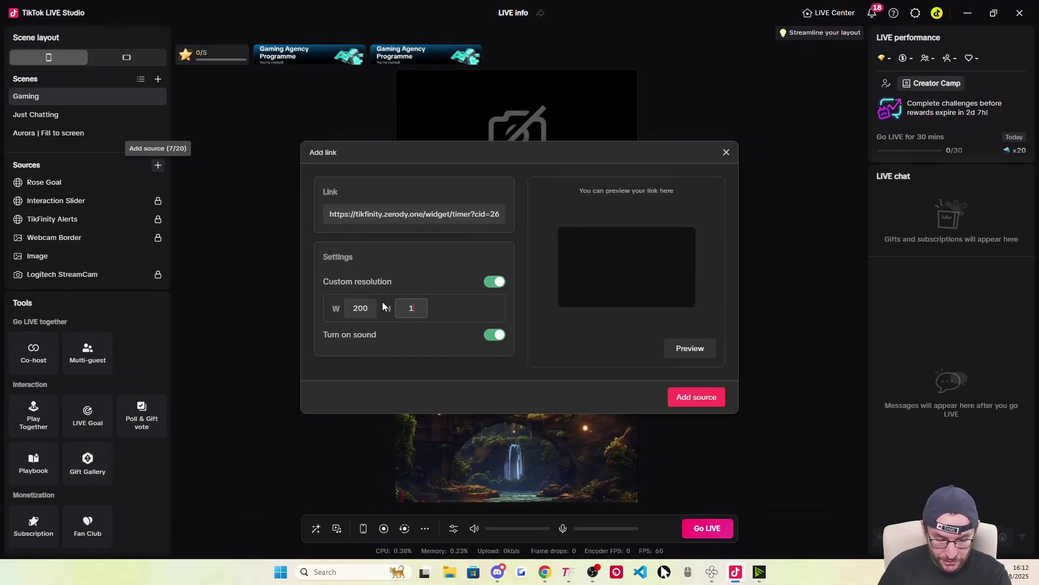
Add the timer source to the scene and shrink it to fit just below the webcam border at the canvas's left edge
left_click(698, 402)
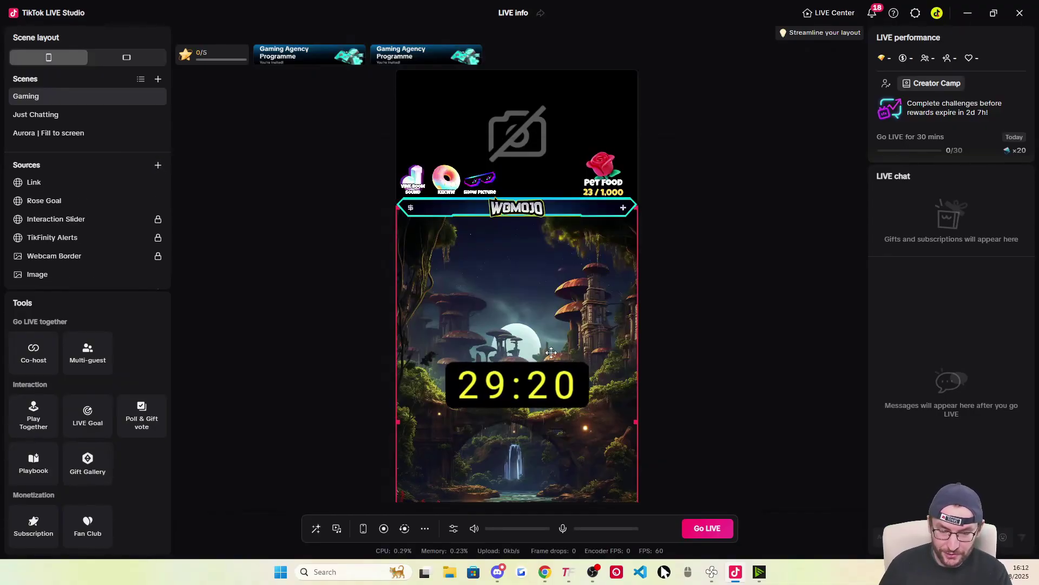
left_click_drag(588, 433, 531, 317)
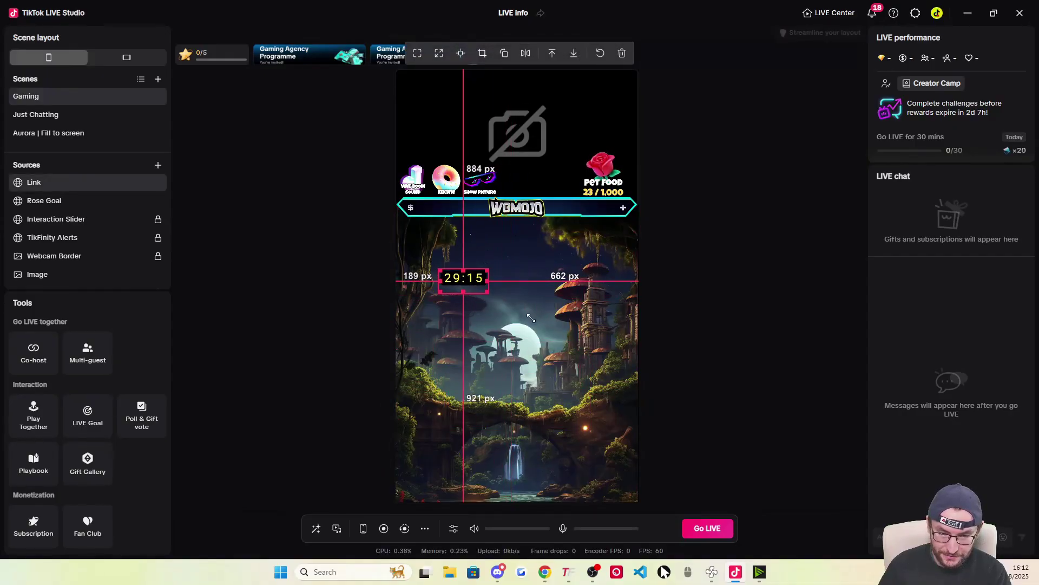
left_click_drag(464, 281, 427, 231)
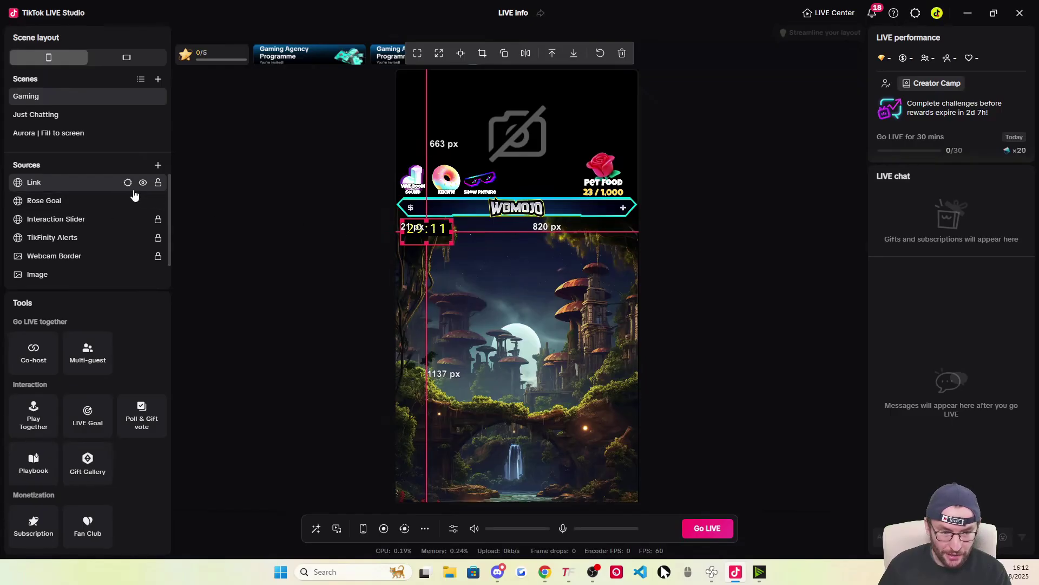
Rename the new Link source as Subathon Timer and lock both it and the Rose Goal source
right_click(44, 184)
left_click(67, 223)
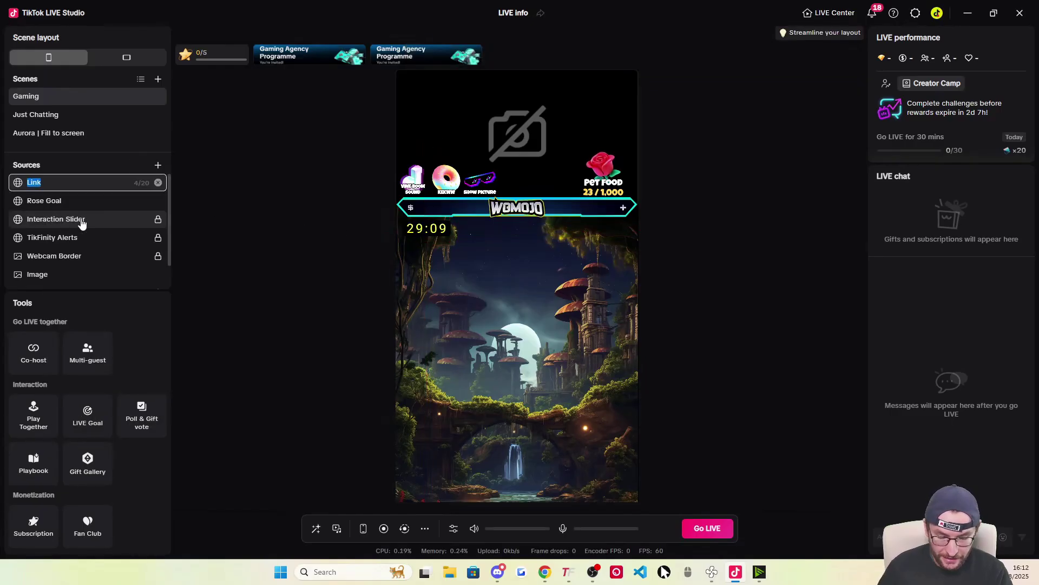
type("Subathon ")
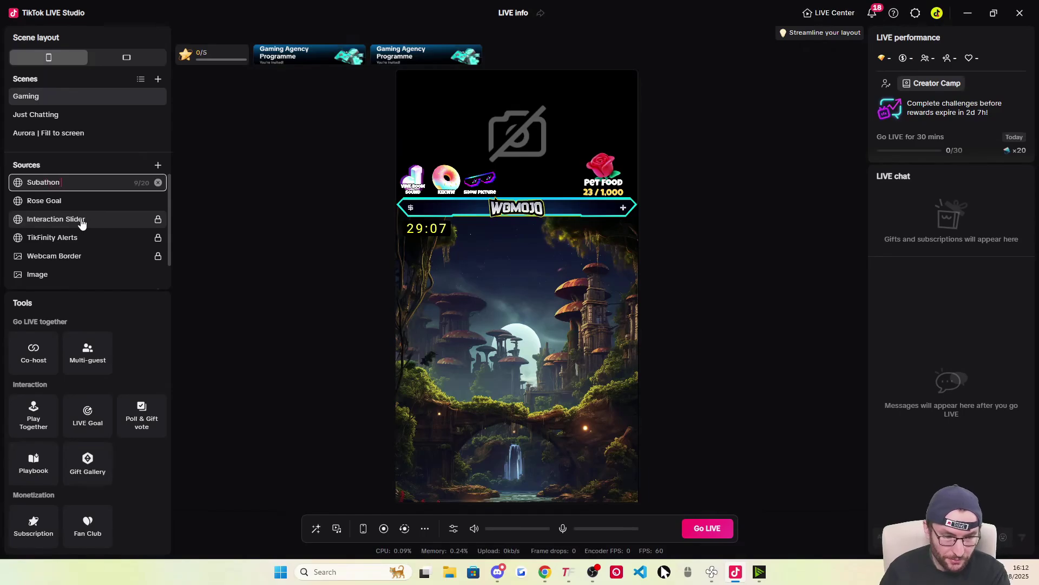
type("Timer")
key("Return")
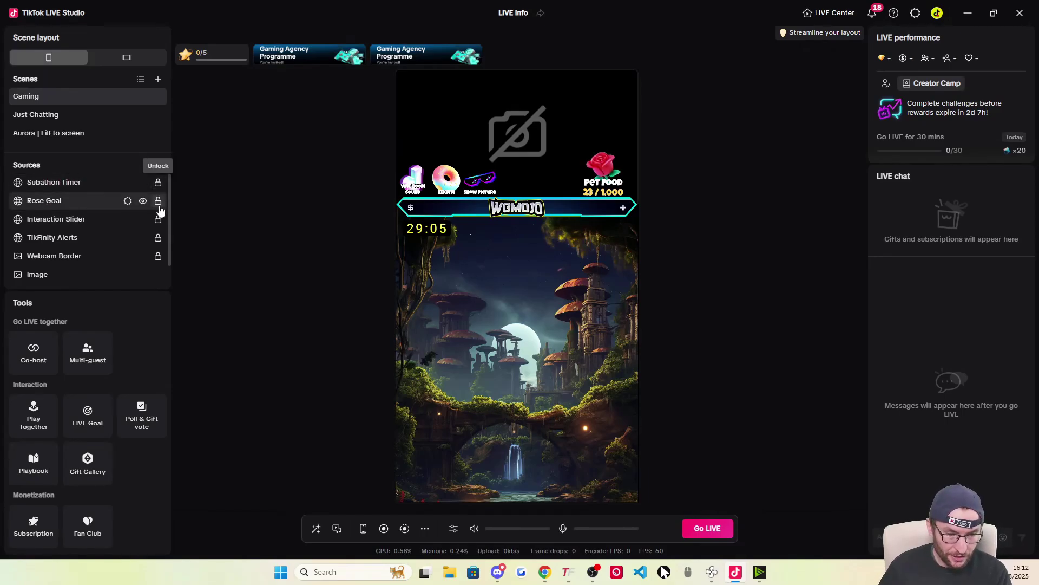
left_click(158, 202)
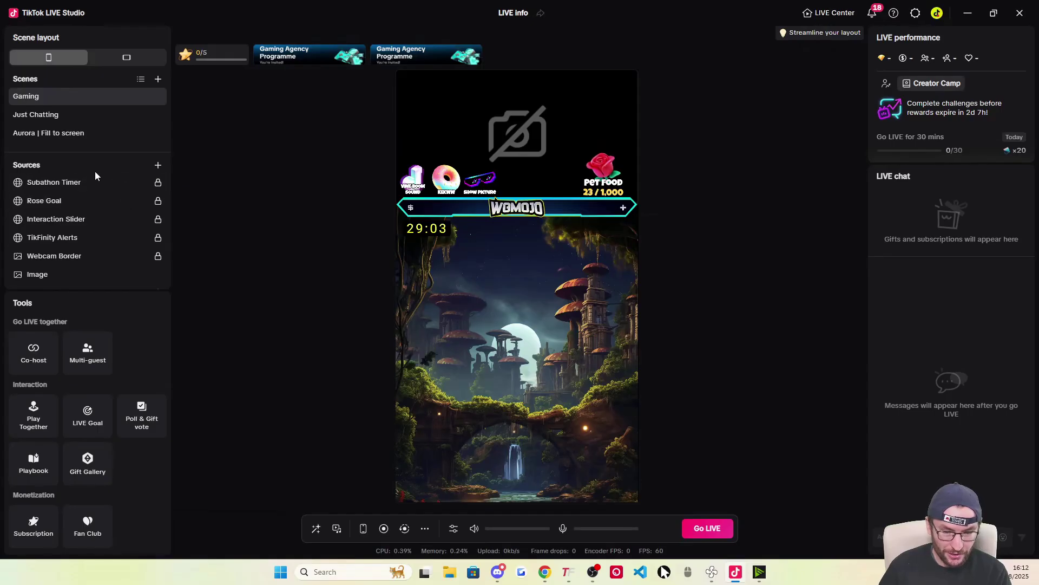